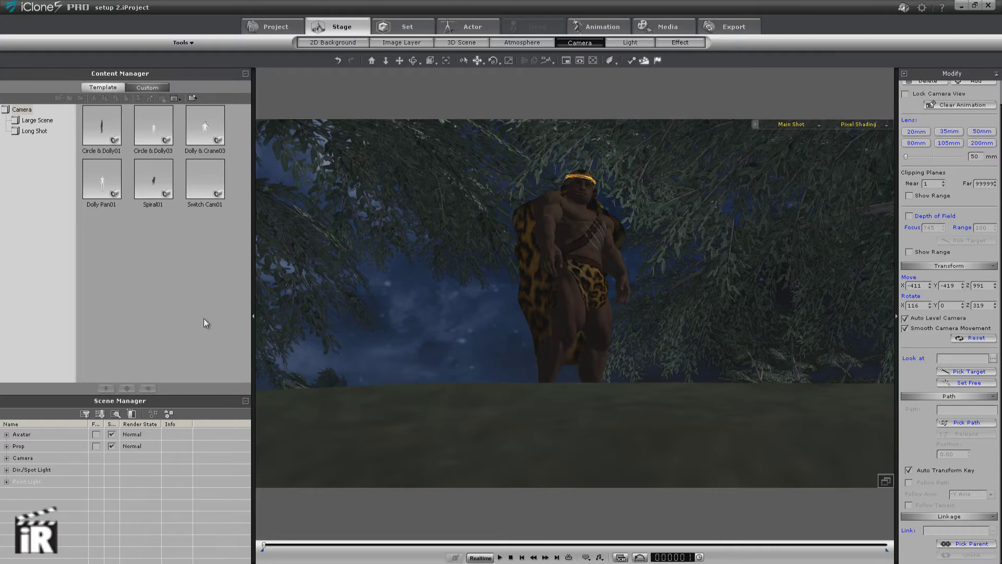
Preview the caveman camera animation, then switch the viewport to the Work camera.
left_click(500, 558)
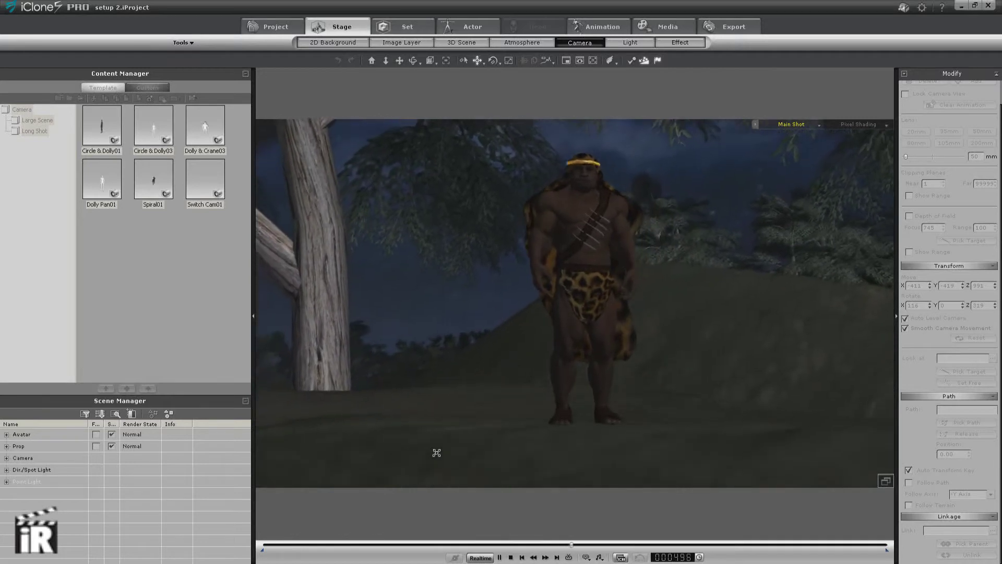
left_click(511, 557)
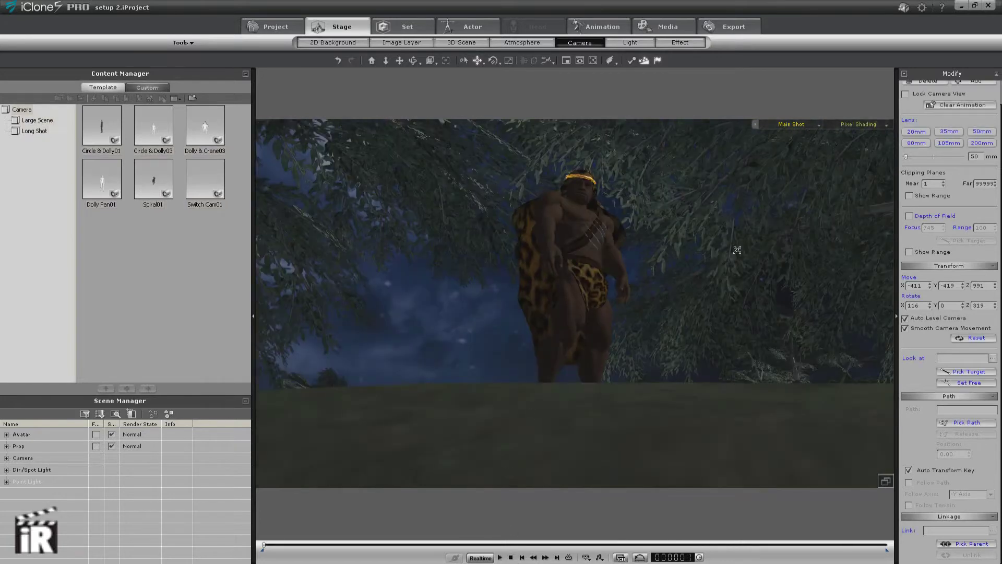
left_click(818, 127)
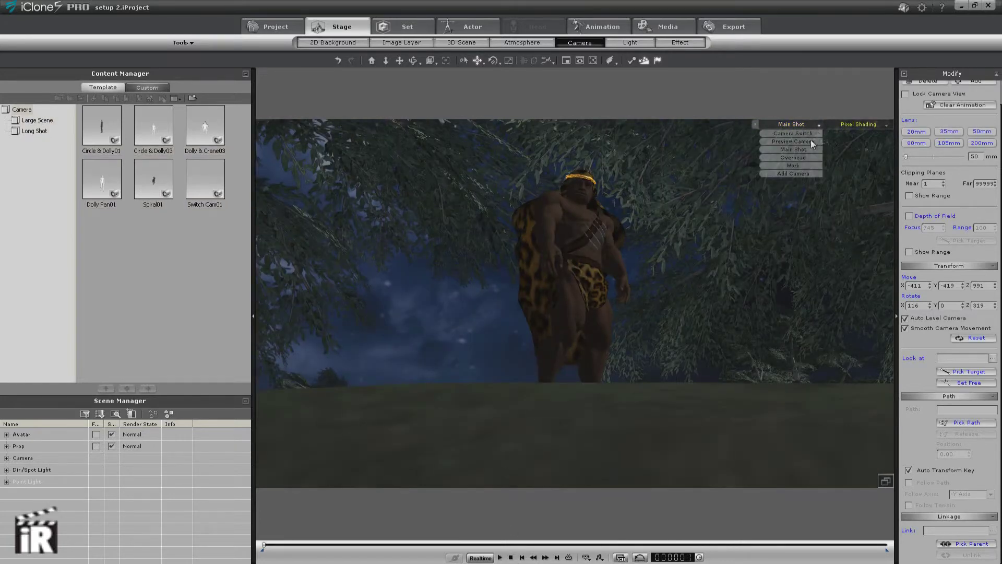
left_click(799, 165)
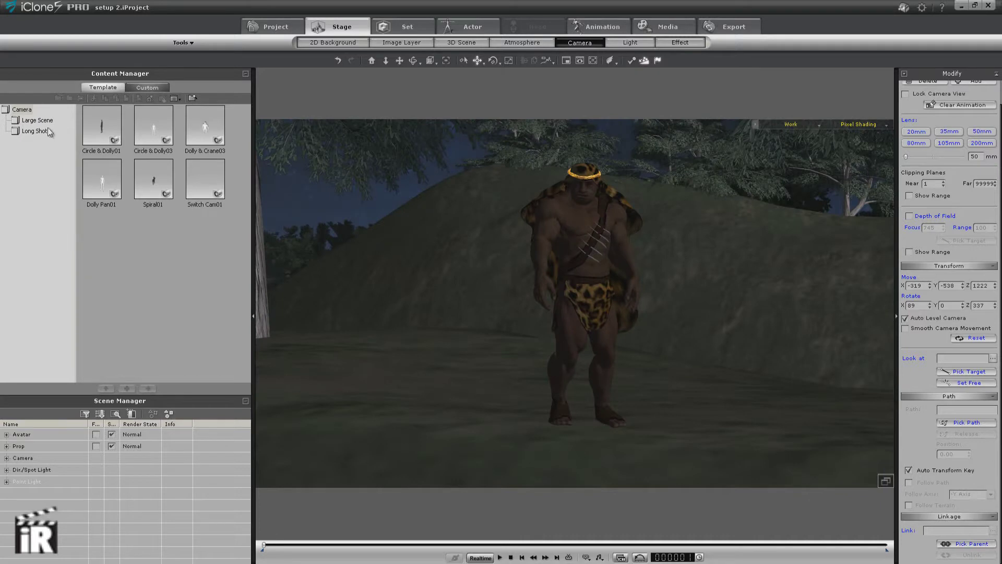
Add the Box_001 block prop from 3D Blocks into the scene.
left_click(398, 24)
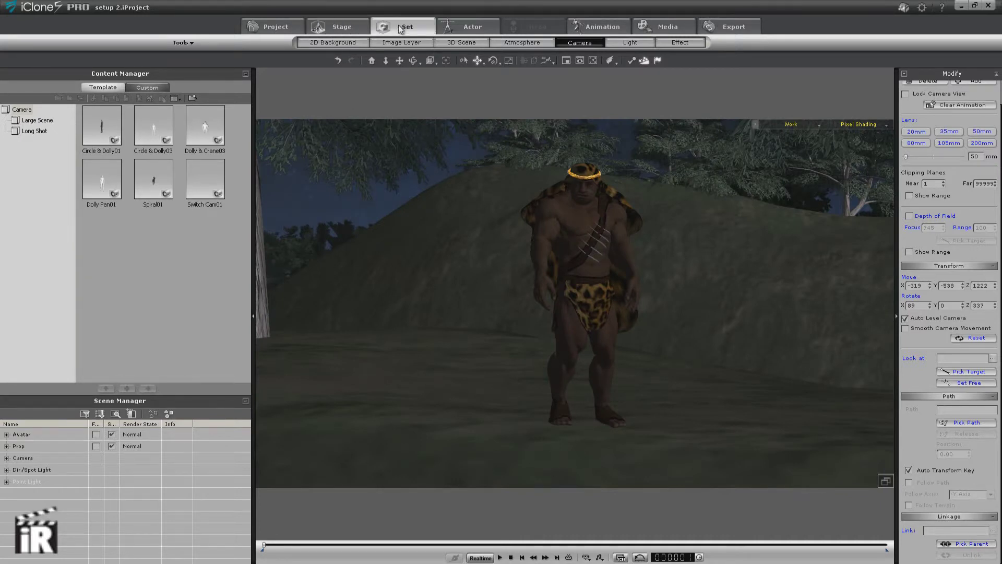
left_click(208, 183)
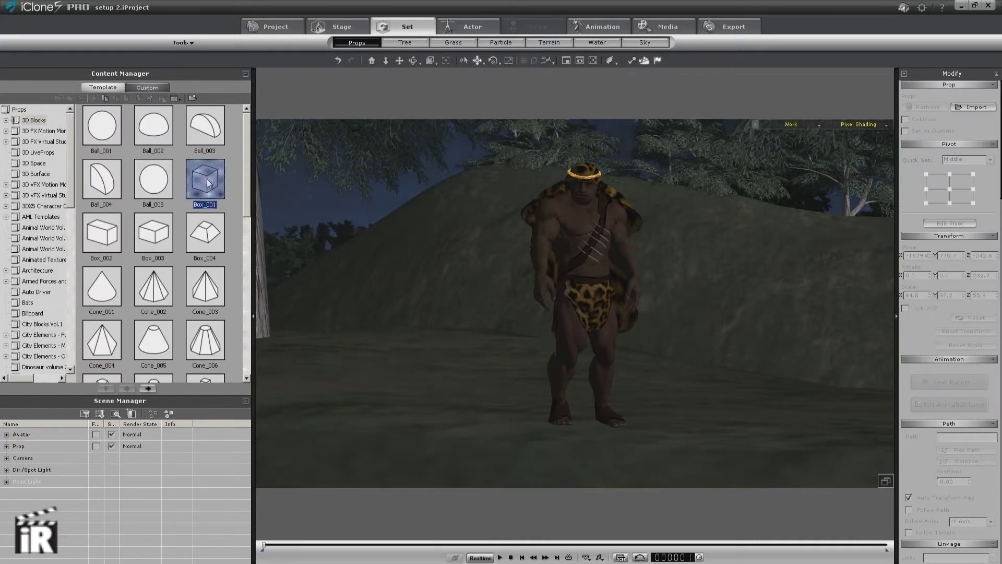
left_click_drag(207, 185, 672, 328)
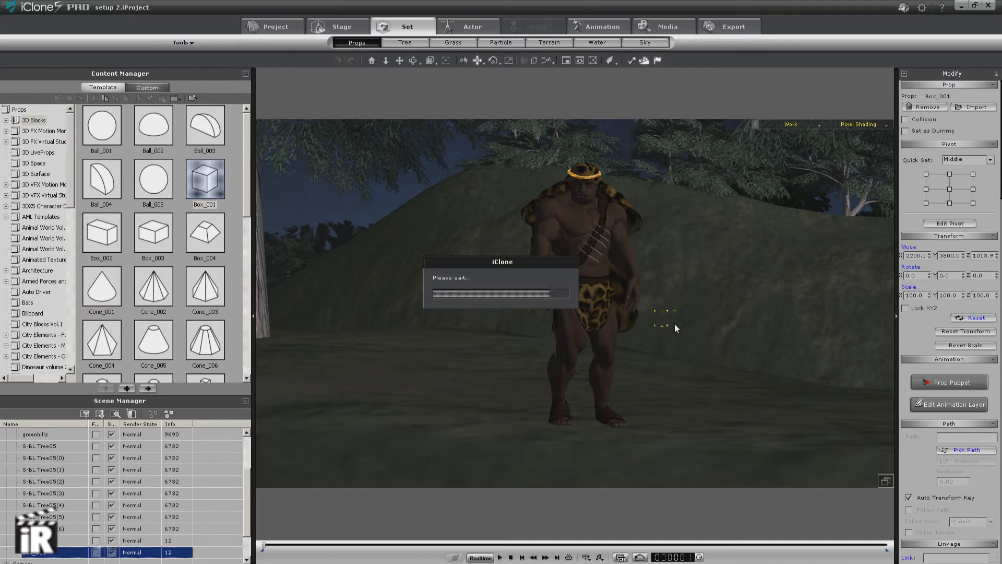
Move the box so it stands on the ground beside the caveman.
left_click(478, 62)
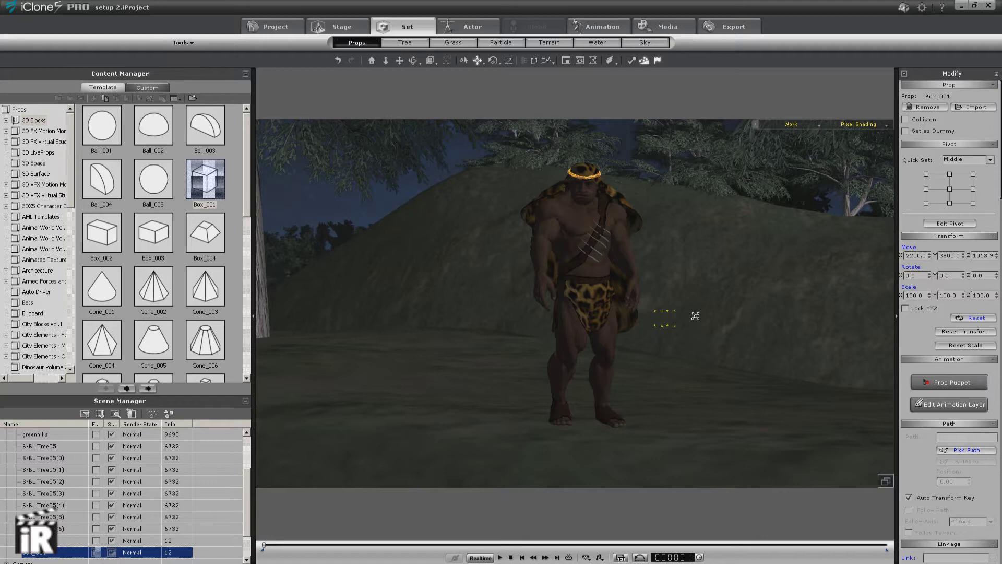
left_click_drag(695, 315, 745, 437)
right_click_drag(744, 437, 695, 345)
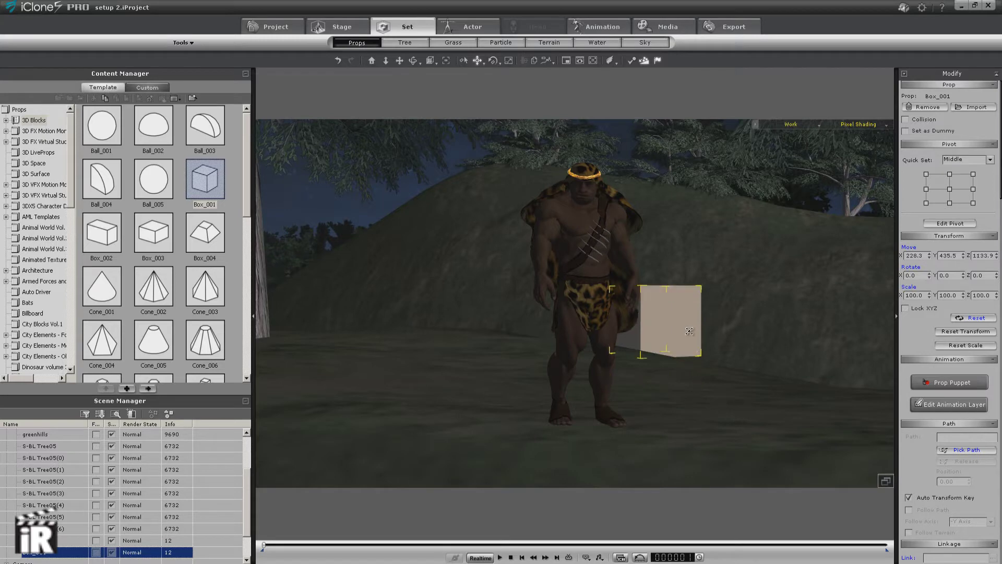
mouse_move(689, 331)
left_mouse_down()
mouse_move(704, 344)
mouse_move(690, 346)
left_mouse_up()
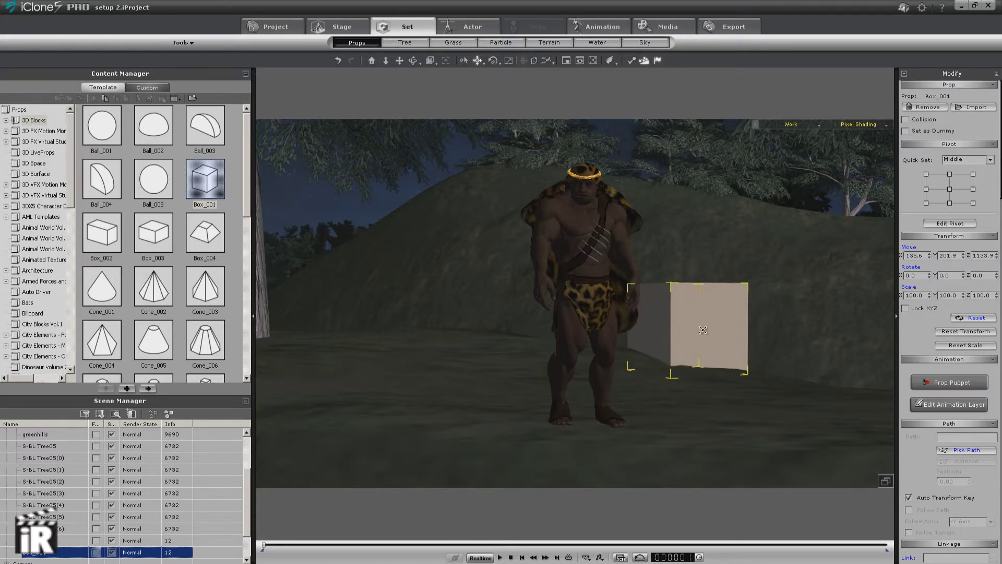
key("ctrl+shift+d")
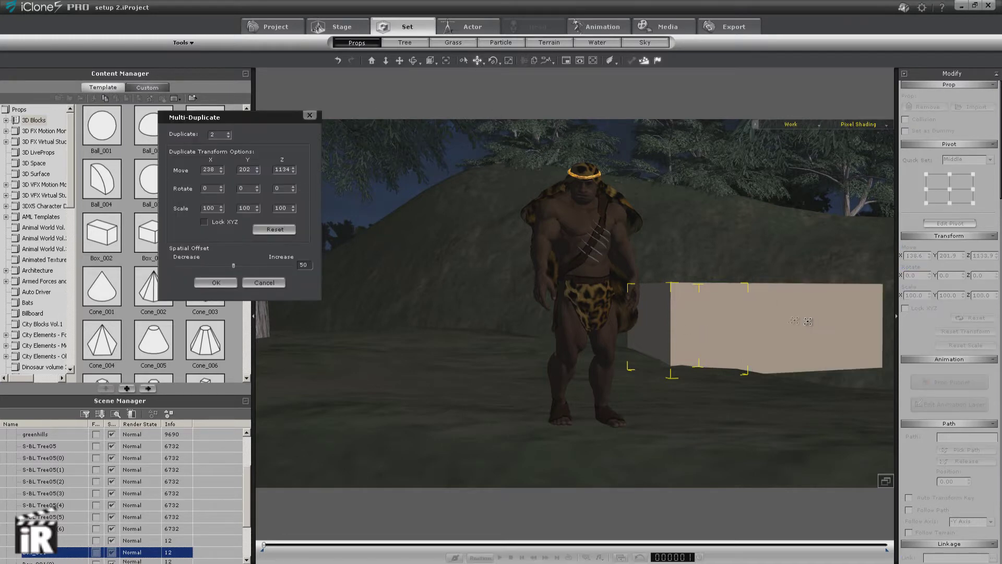
Create 2 box copies with a wider X offset, forming a three-box row.
left_click_drag(809, 321, 813, 320)
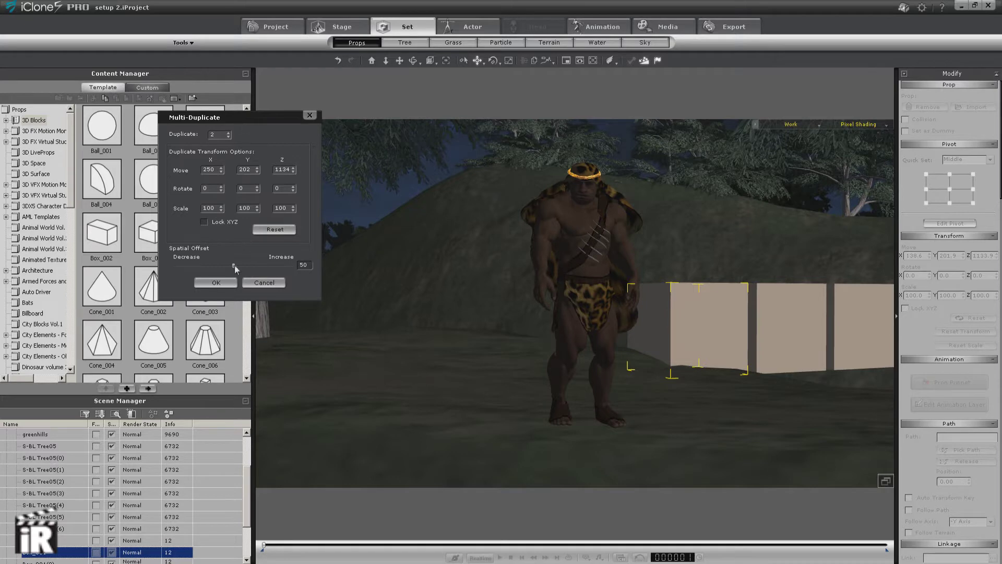
left_click(216, 282)
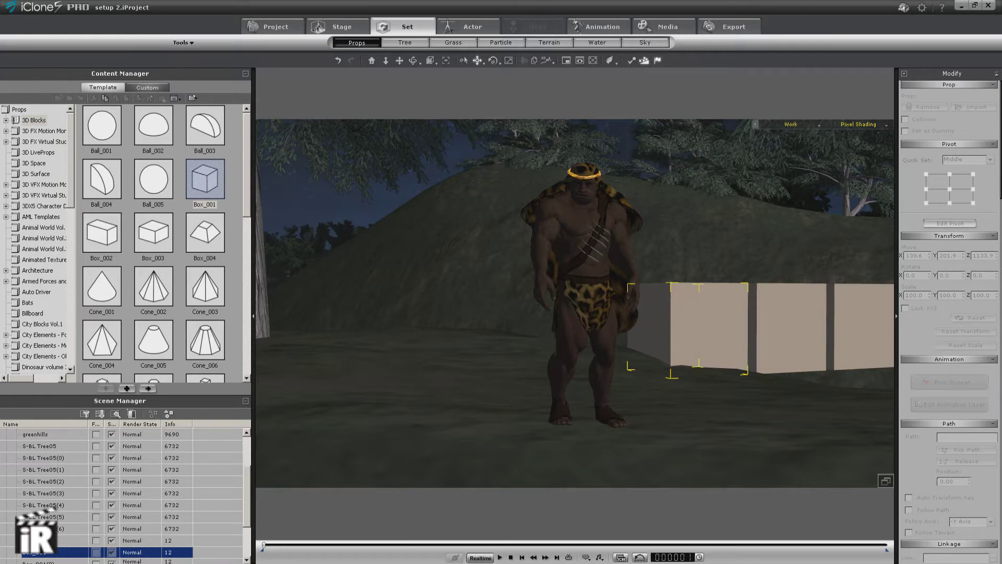
Apply the yellow-and-black label texture to the right, middle and nearest boxes.
left_click_drag(205, 179, 862, 323)
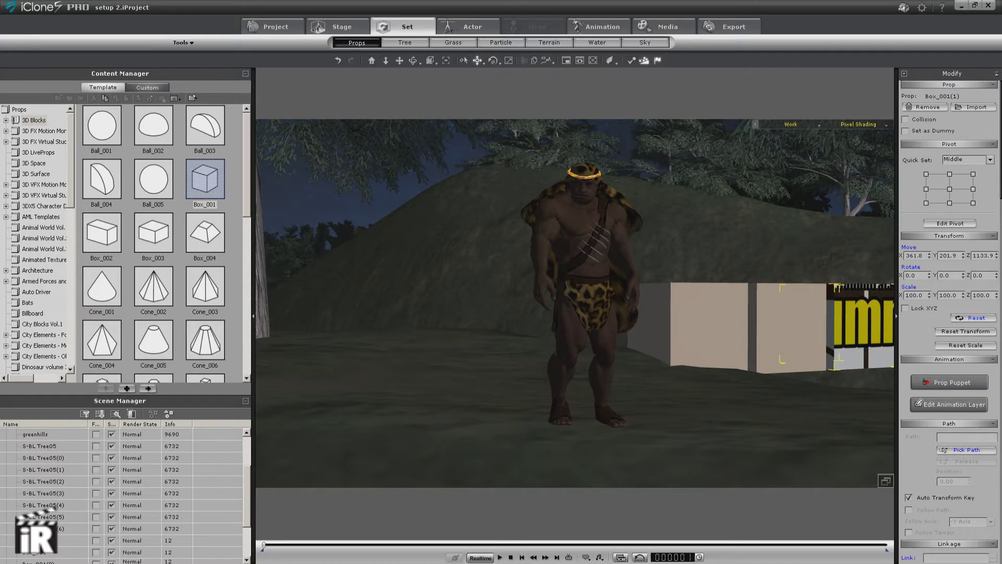
left_click_drag(205, 179, 791, 326)
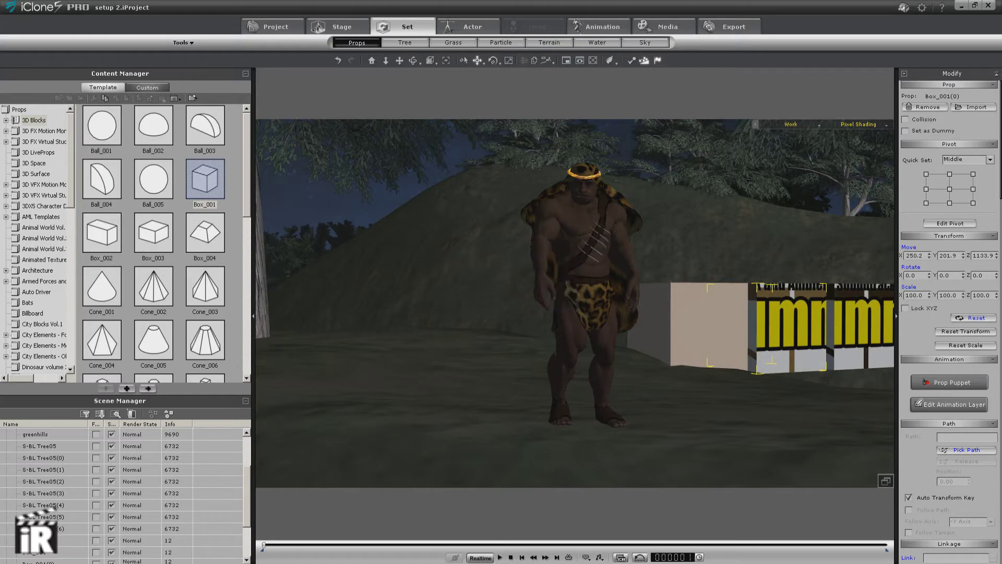
left_click_drag(751, 347, 684, 334)
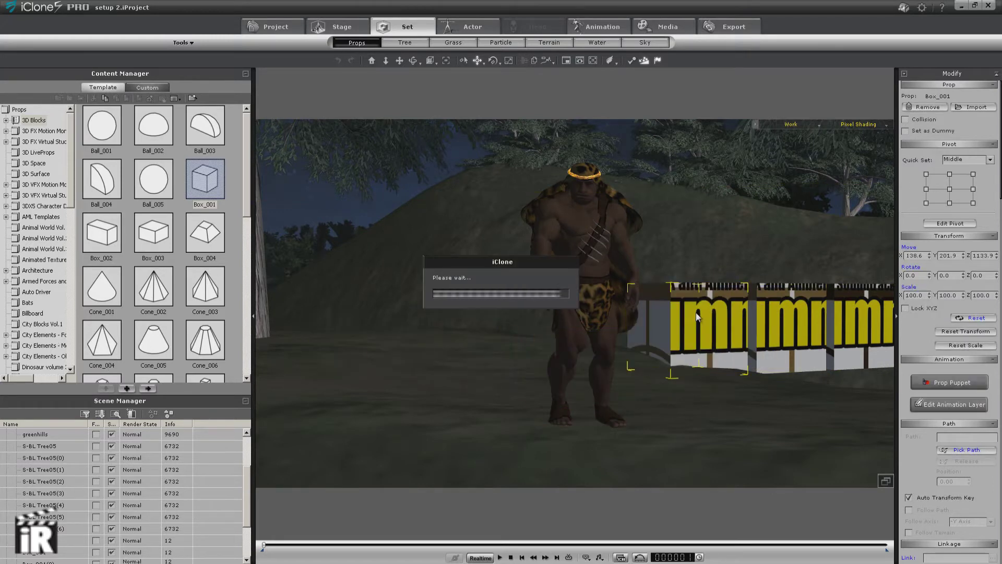
left_click_drag(1000, 195, 992, 553)
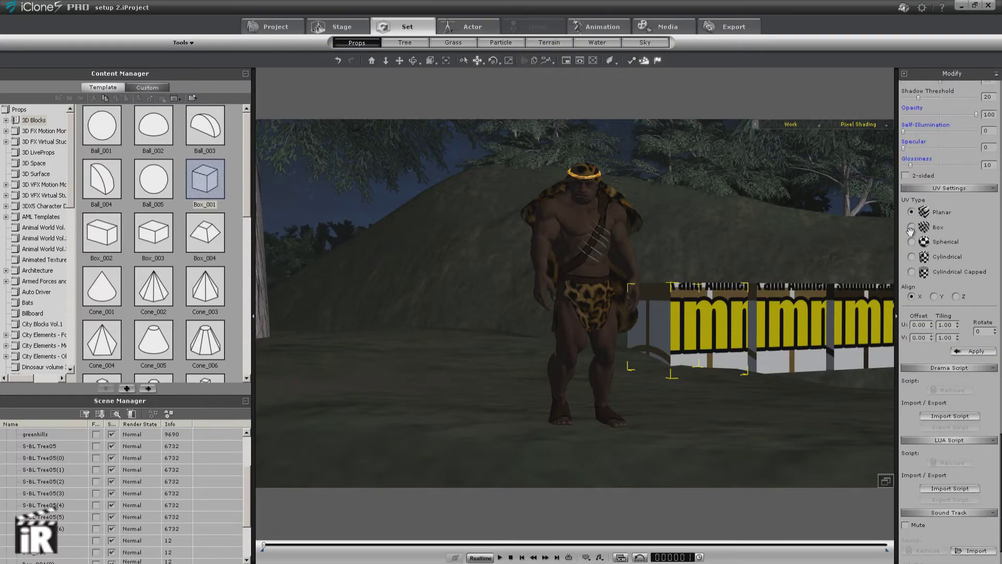
Set Box UV projection on the first two boxes so they read Sound Dummy.
left_click(911, 227)
left_click(976, 350)
left_click(784, 309)
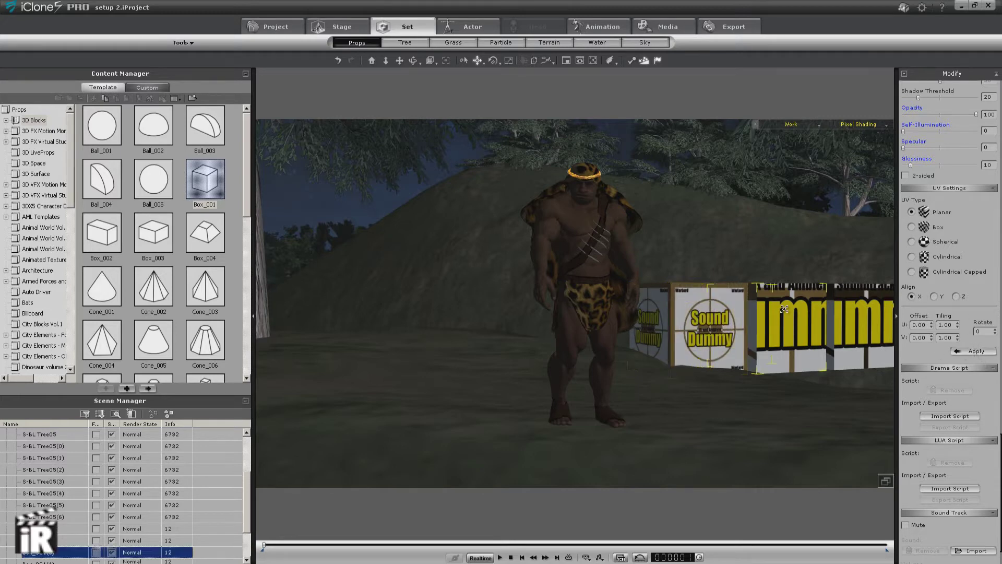
left_click(911, 227)
left_click(976, 351)
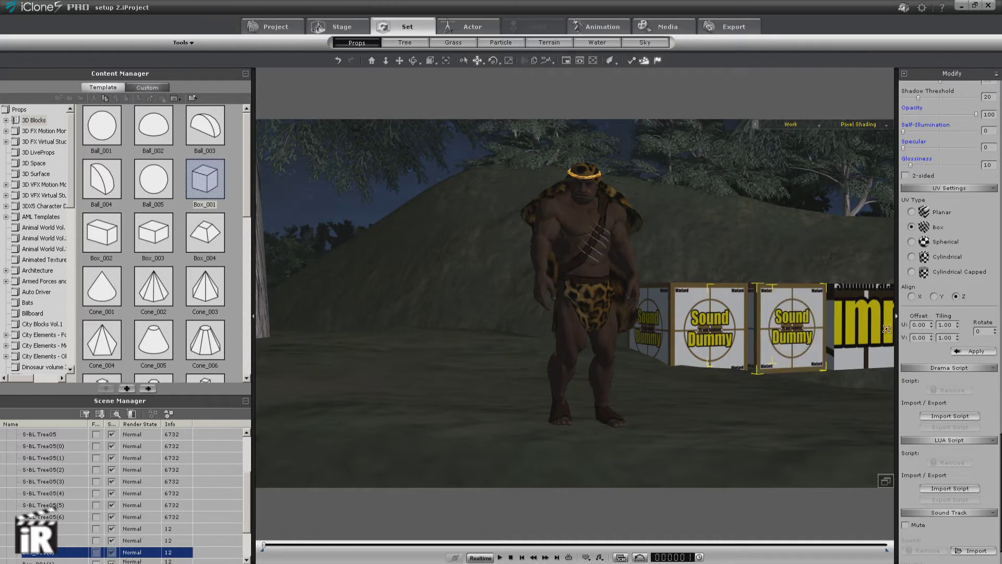
Align the third box's UV mapping to Z so it reads Music Dummy.
left_click(851, 316)
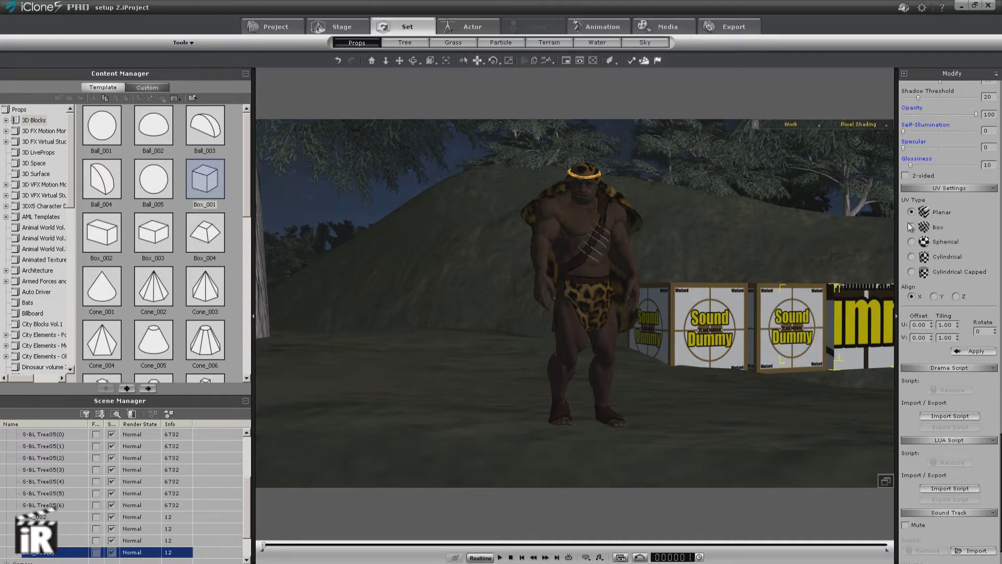
left_click(956, 296)
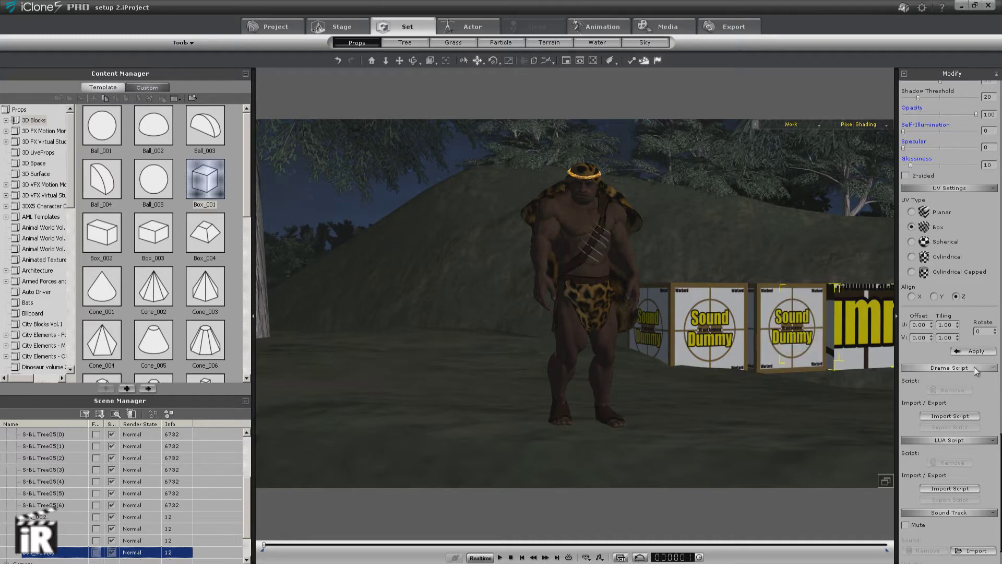
left_click(976, 352)
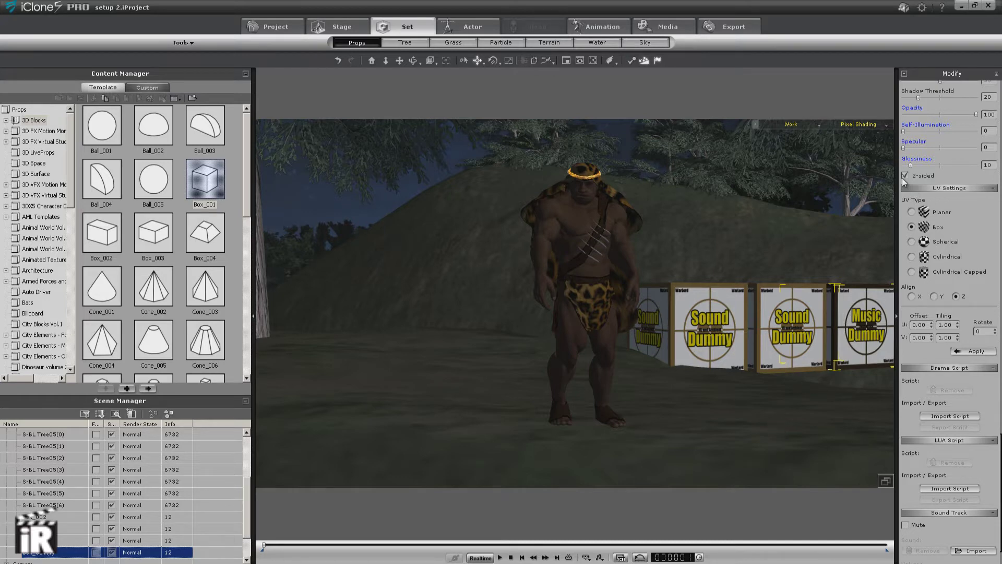
scroll(999, 257, "up", 6)
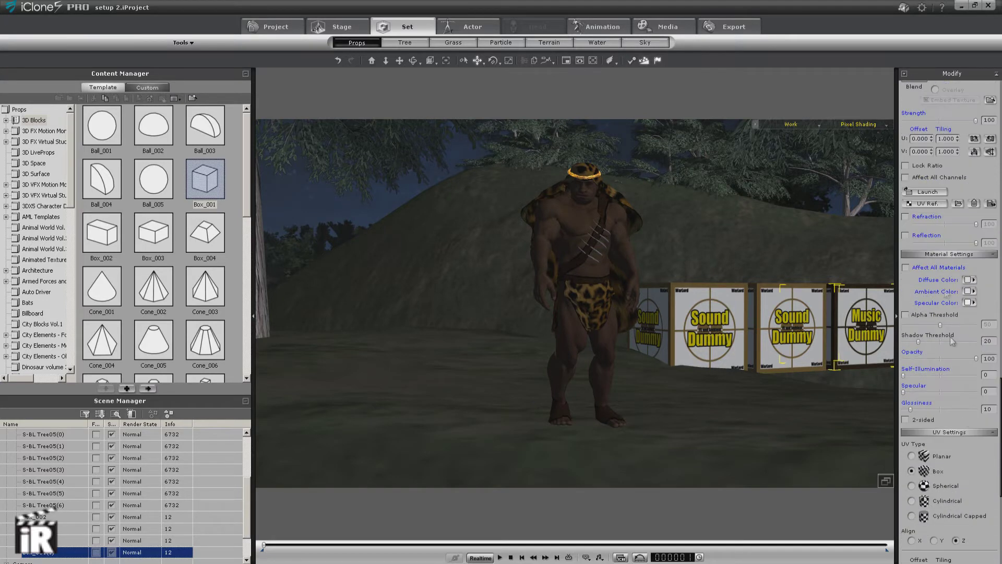
left_click_drag(999, 255, 1000, 84)
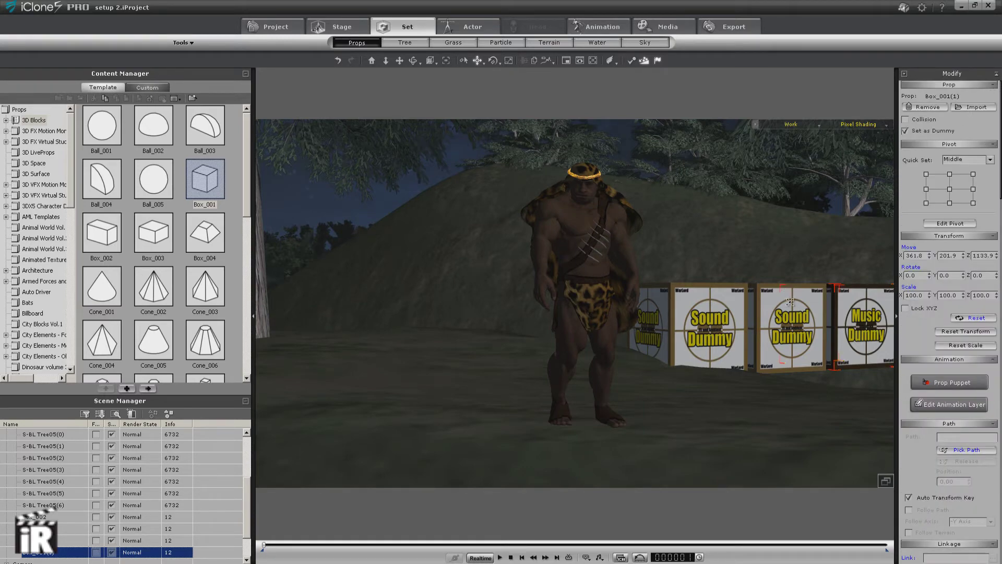
Mark the middle box as a dummy, attach an MP3 sound, and preview it.
left_click(787, 299)
left_click(906, 131)
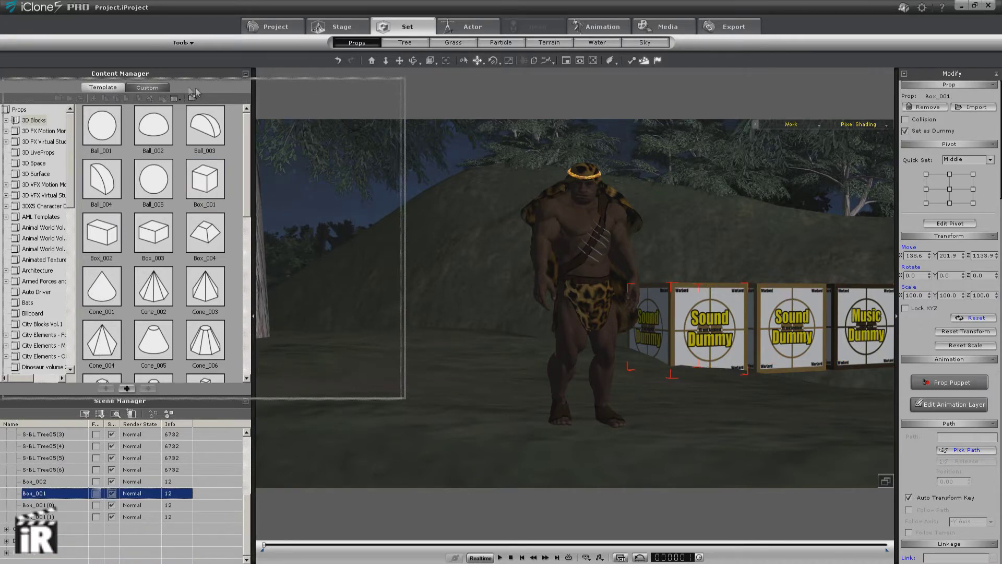
left_click_drag(132, 303, 710, 329)
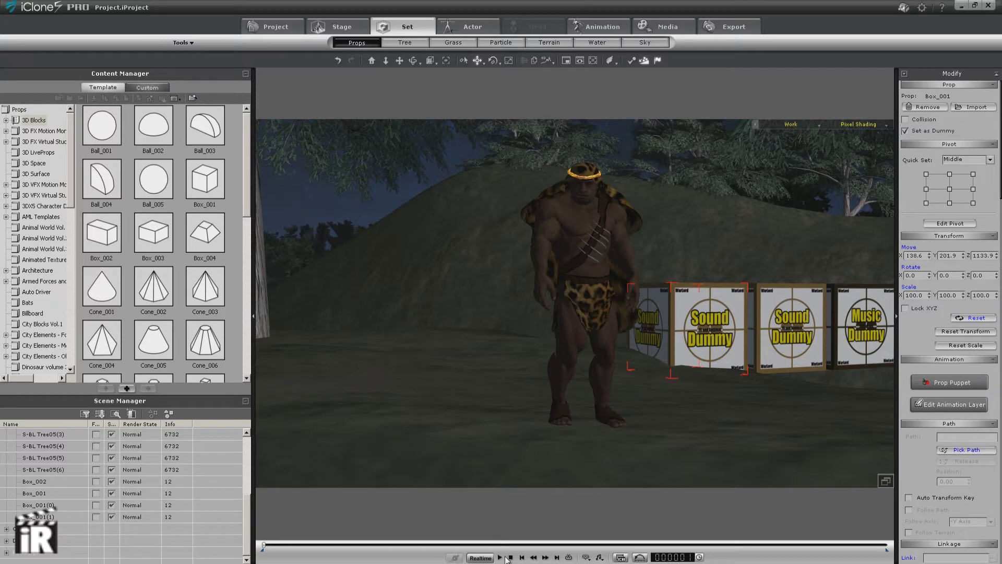
left_click(501, 558)
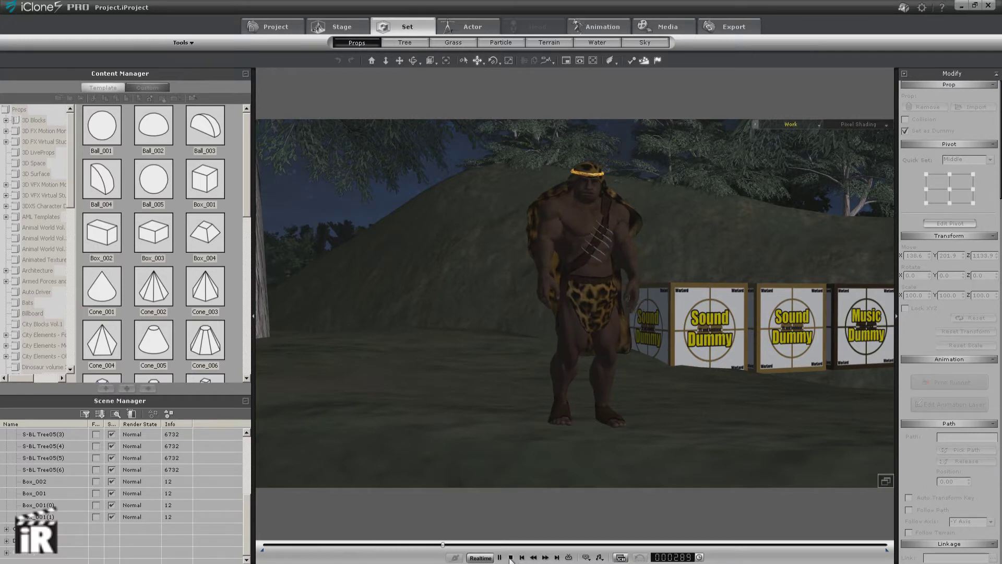
left_click(511, 557)
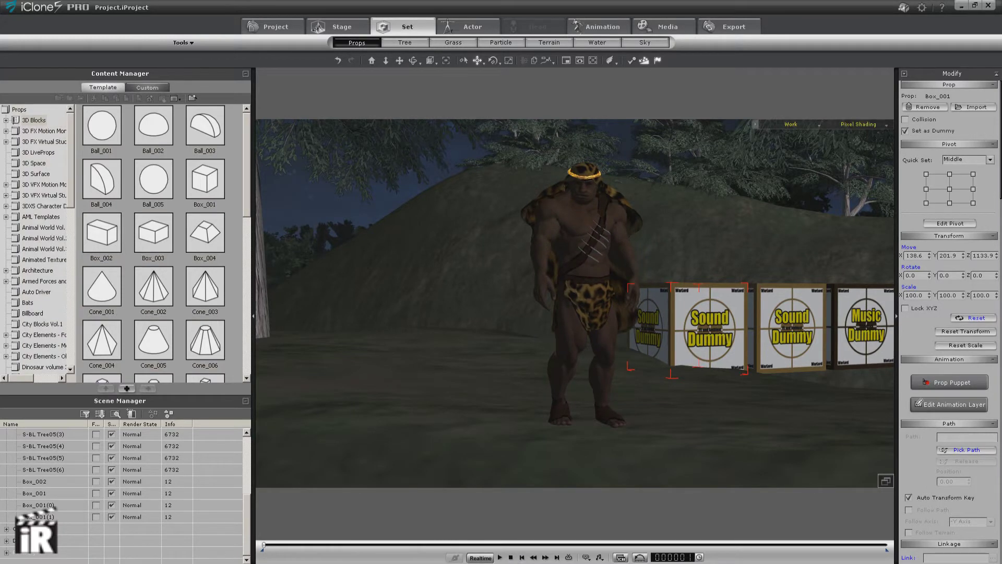
Attach a second sound file to the other Sound Dummy and preview both sounds.
key("alt+Tab")
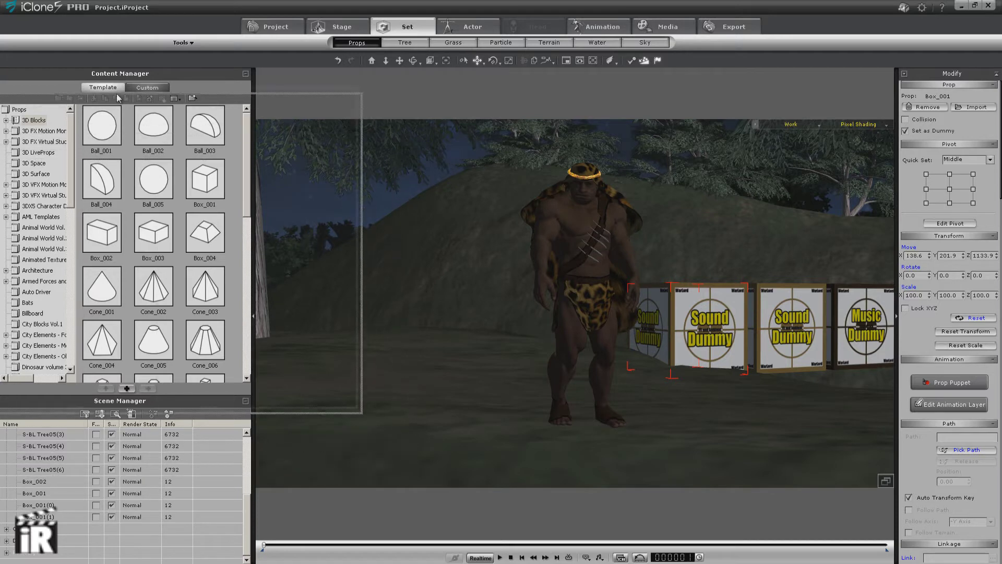
left_click_drag(99, 299, 794, 334)
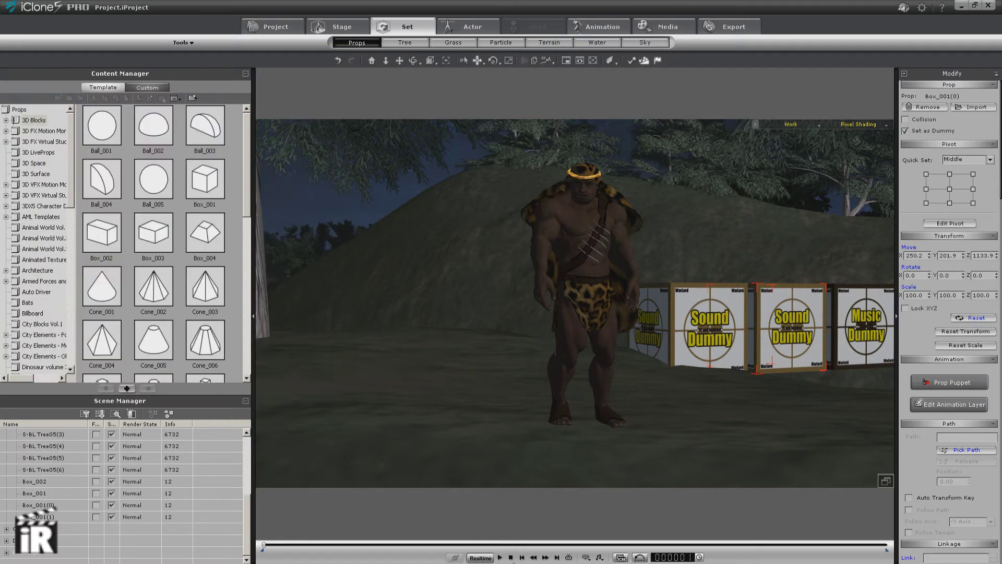
left_click(500, 557)
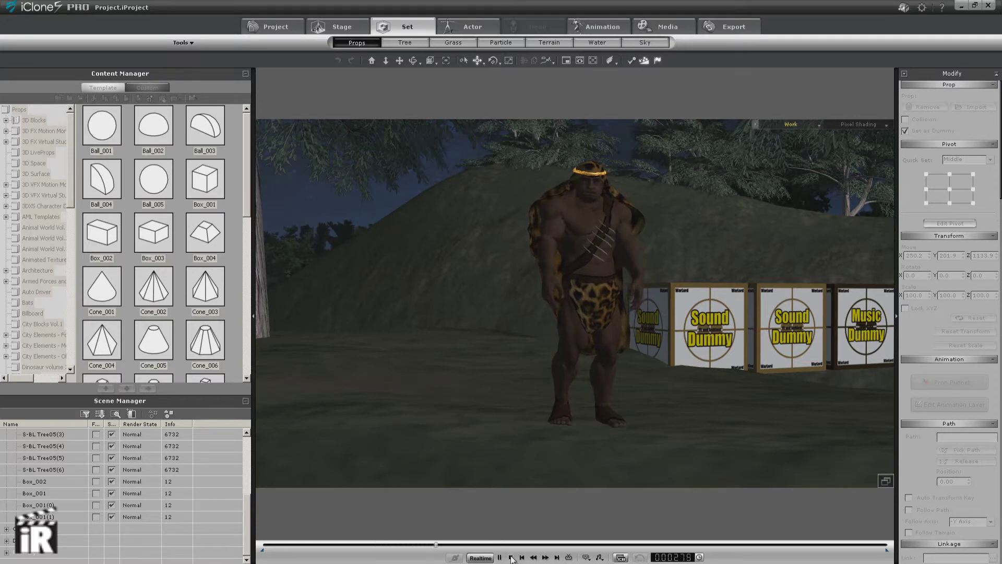
left_click(510, 558)
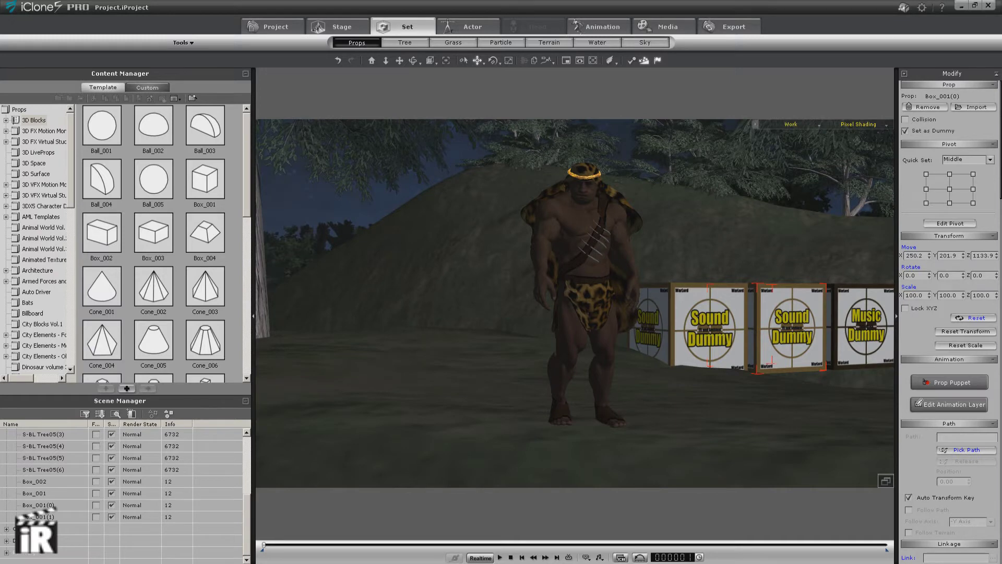
key("alt+Tab")
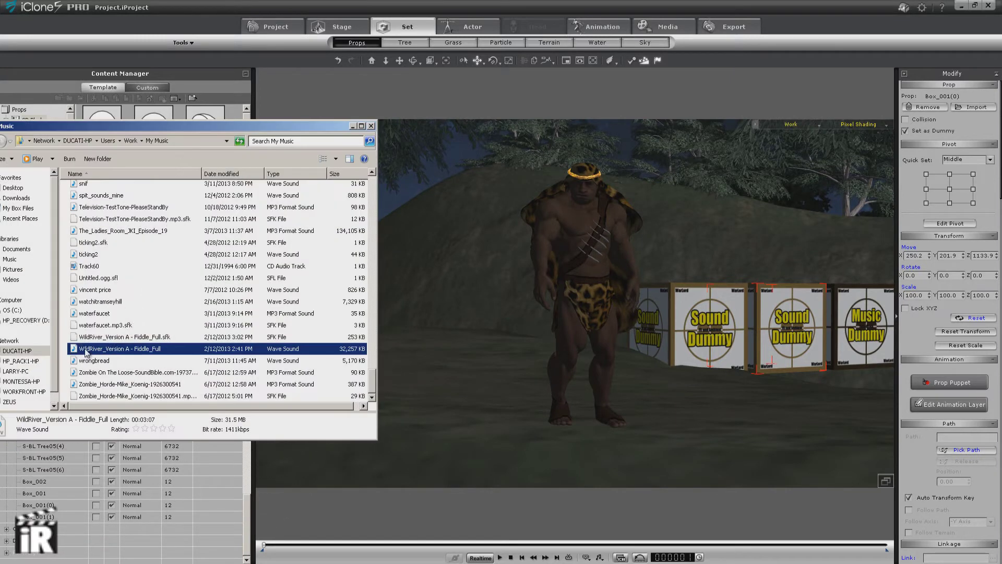
Attach WildRiver_Version A - Fiddle_Full to the Music Dummy box and play the scene.
left_click_drag(86, 352, 869, 335)
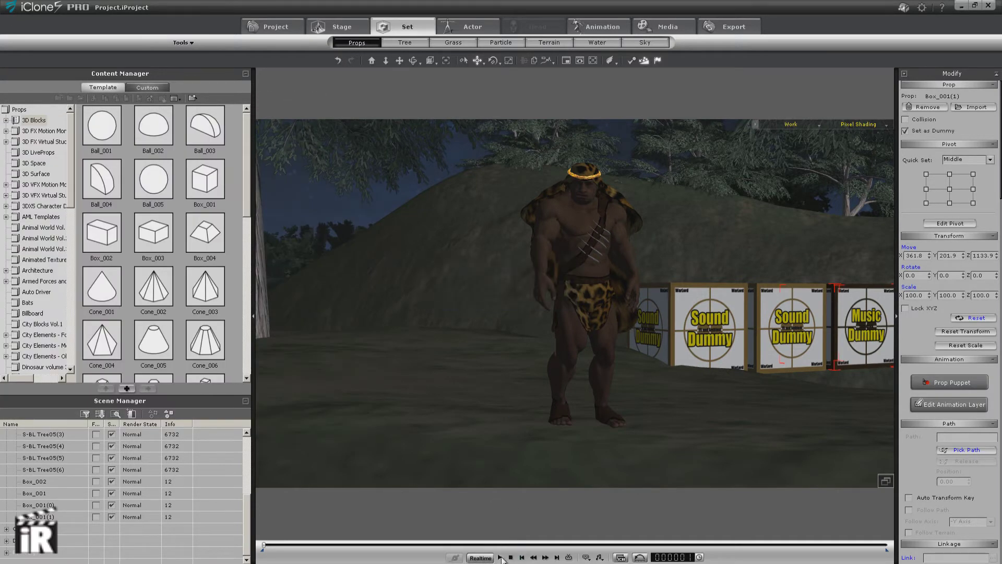
left_click(501, 558)
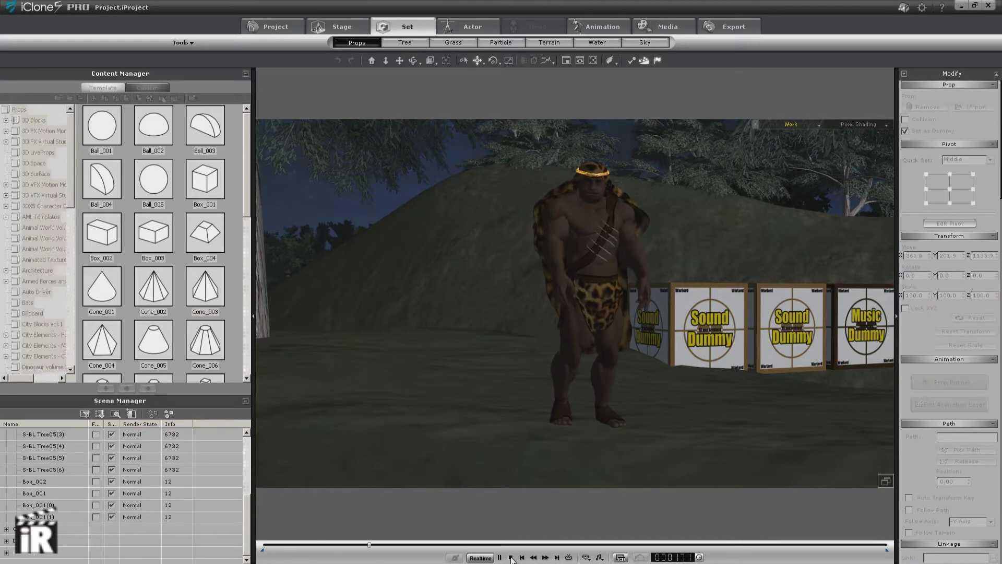
Stop playback and show Box_001's ambient sound clip on the timeline at frame 106.
left_click(511, 558)
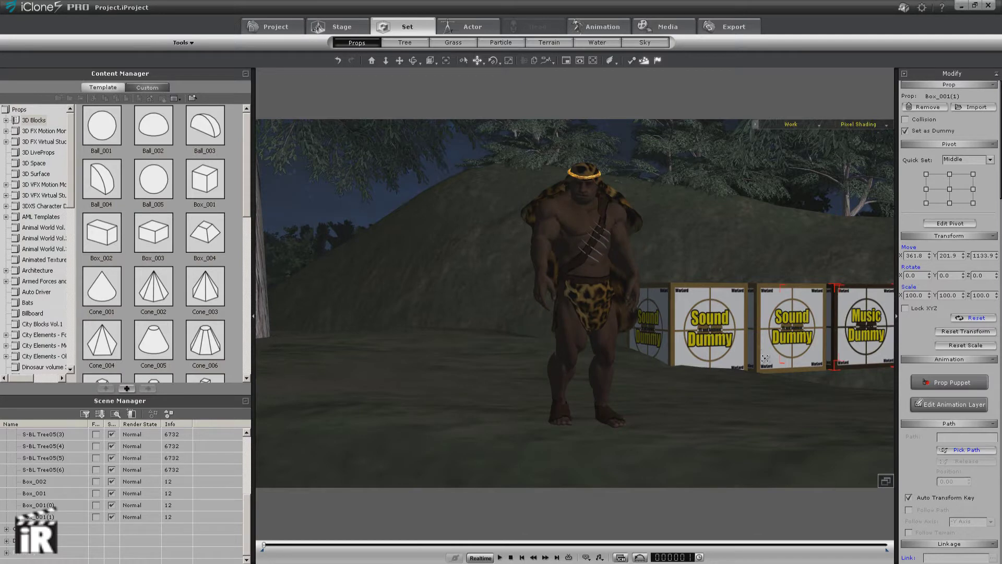
left_click(702, 321)
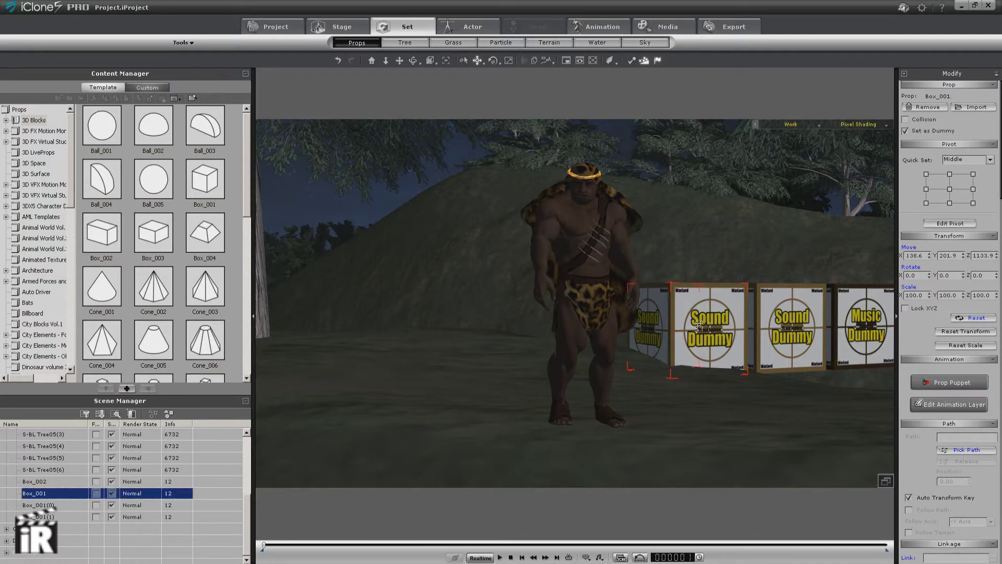
left_click(626, 555)
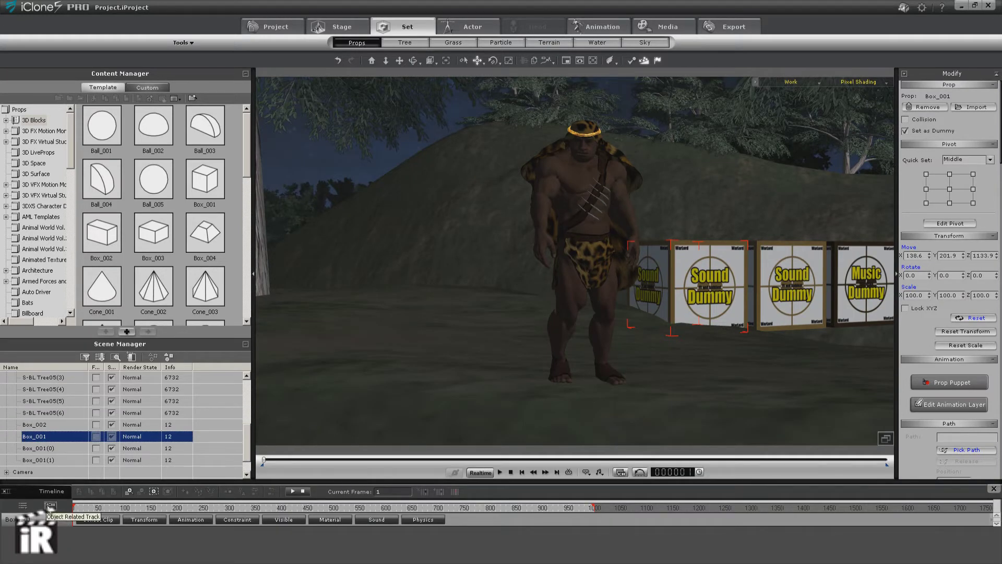
left_click(364, 520)
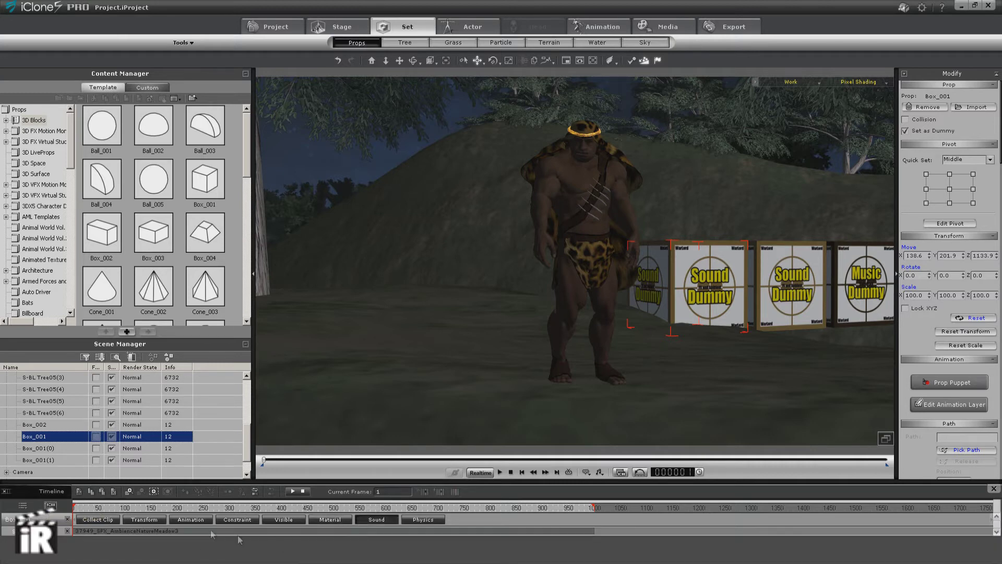
right_click(232, 531)
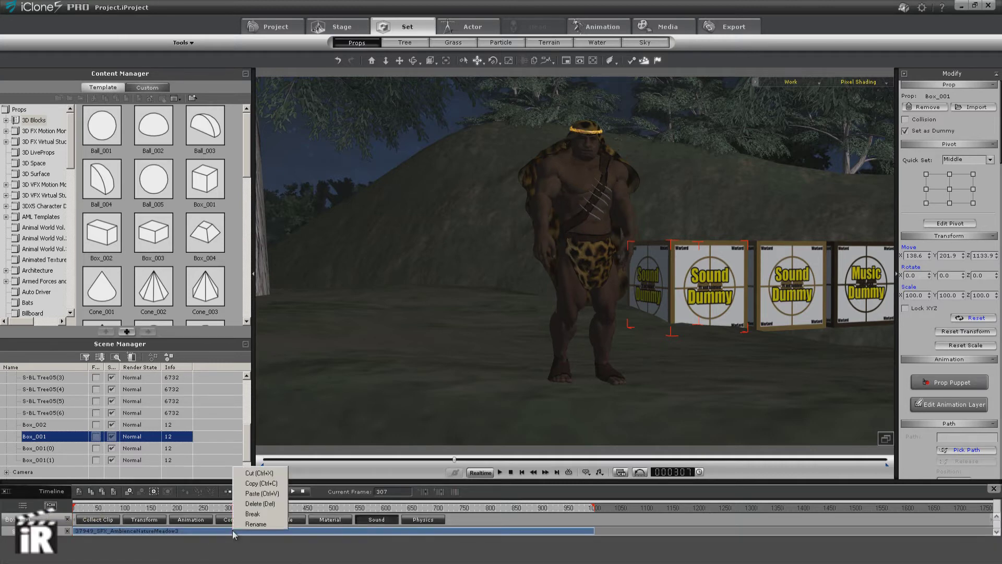
left_click(306, 551)
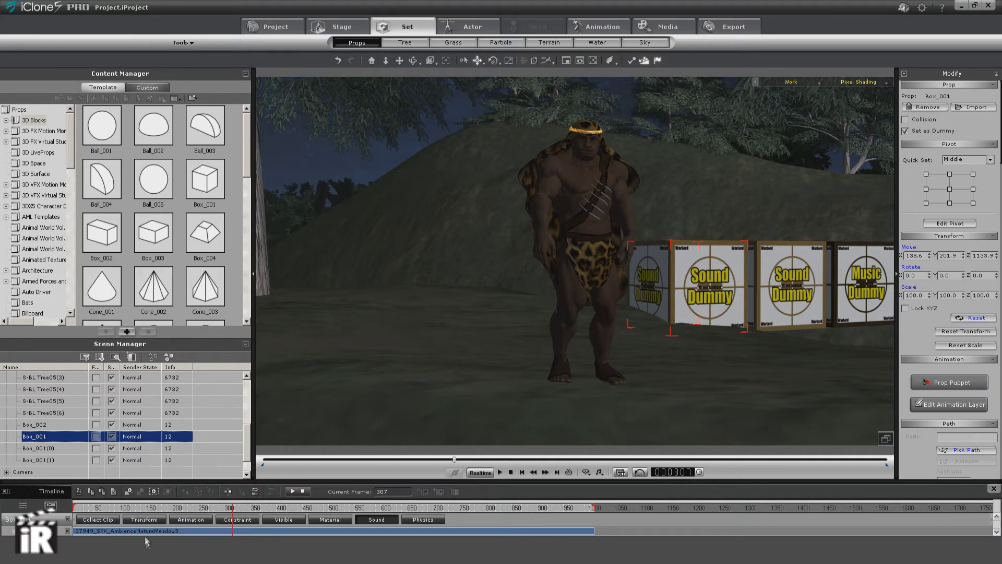
left_click(103, 531)
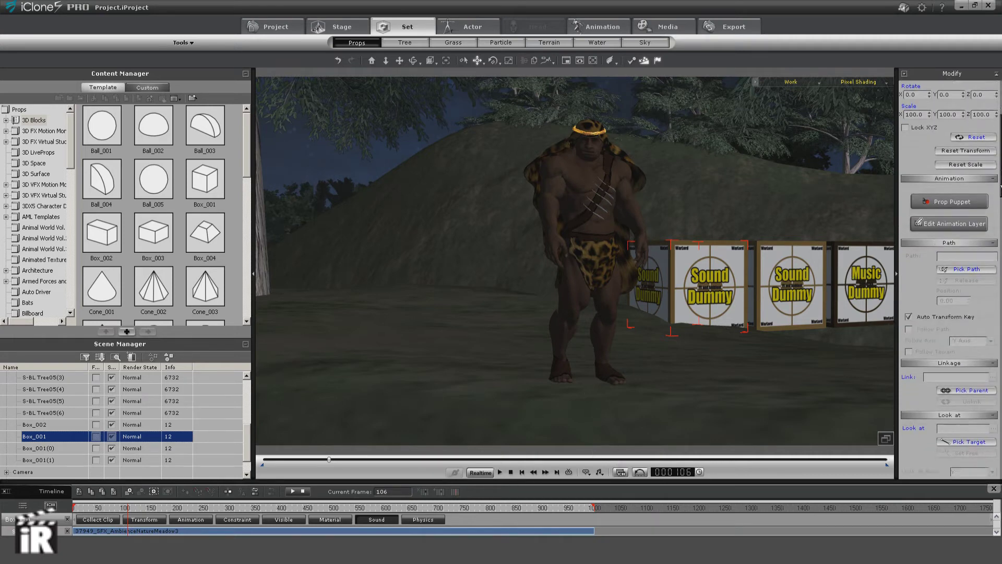
left_click(845, 283)
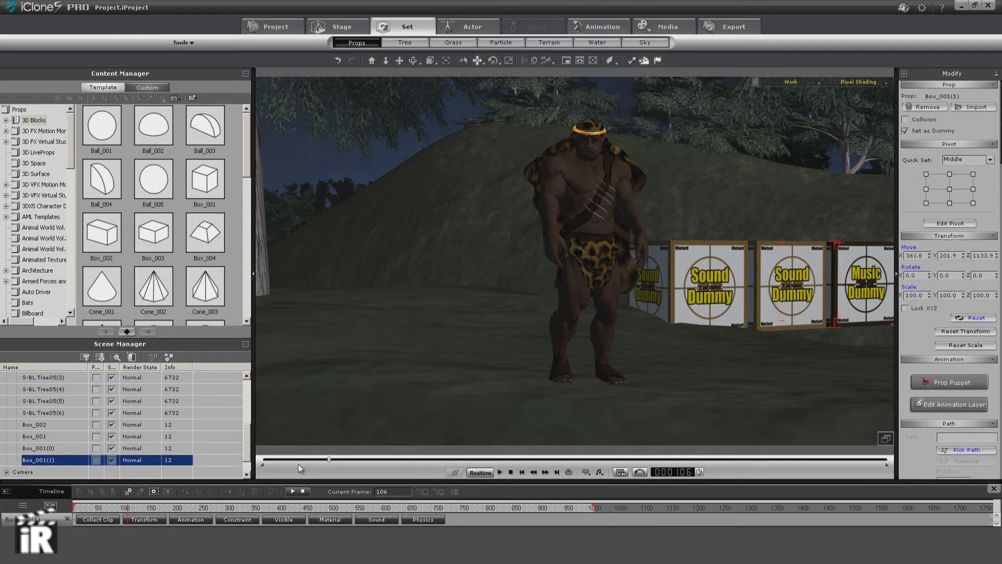
Show the Music Dummy's sound track and set the WildRiver clip's fade-in to 3%.
left_click(376, 520)
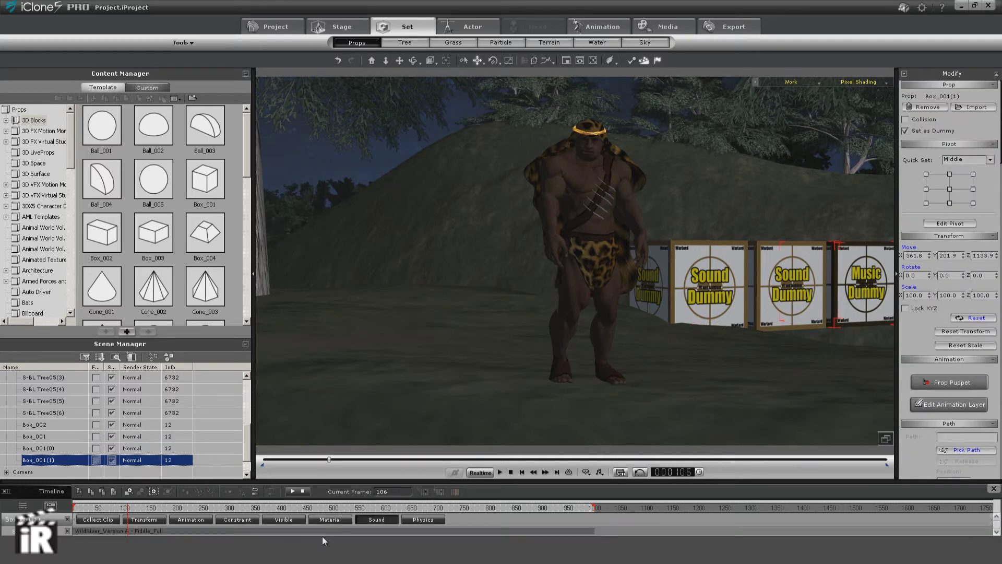
left_click(323, 532)
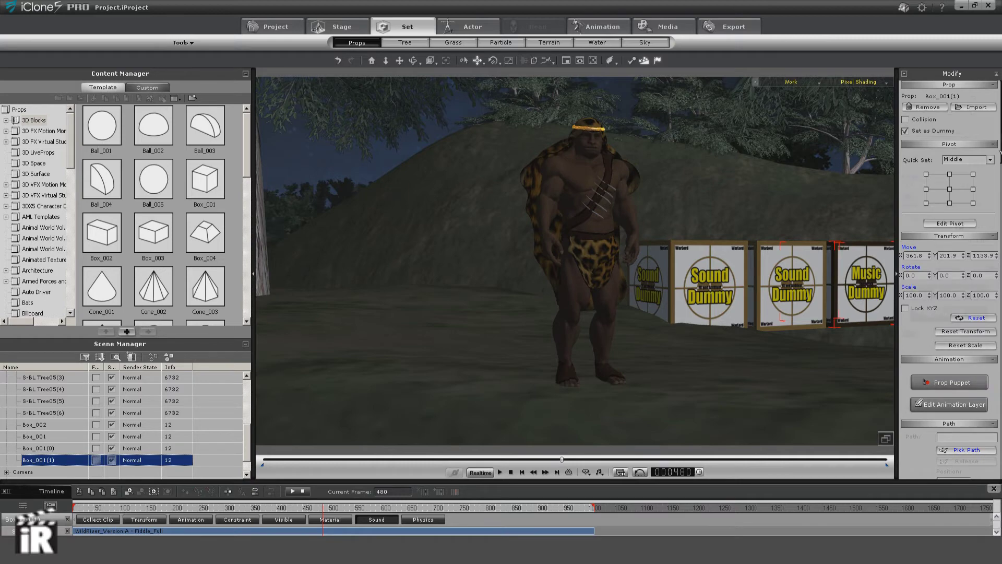
left_click_drag(1000, 146, 1000, 457)
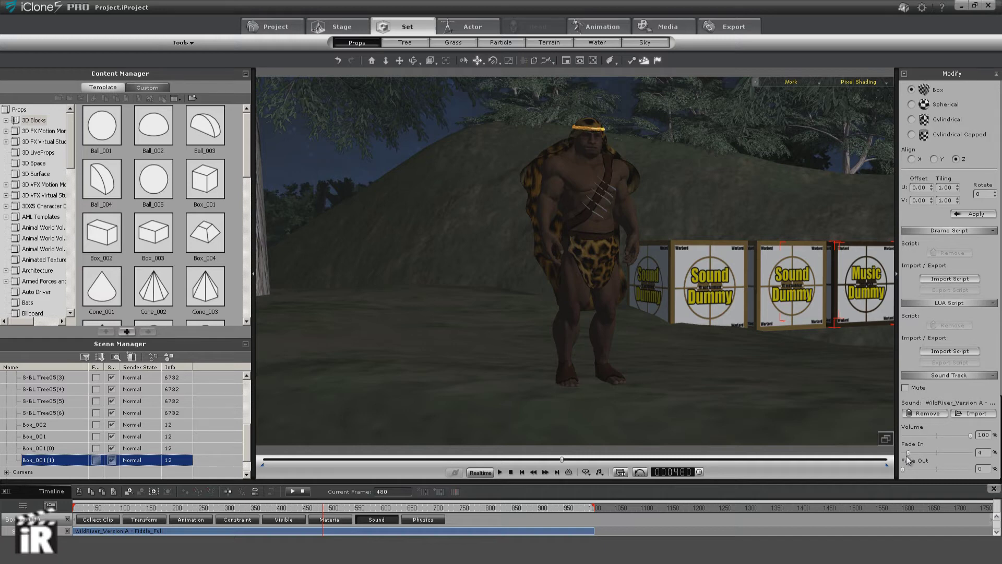
left_click_drag(907, 455, 902, 456)
Preview the soundtrack from frame 1, then switch the viewport to the Main Shot camera.
left_click(523, 473)
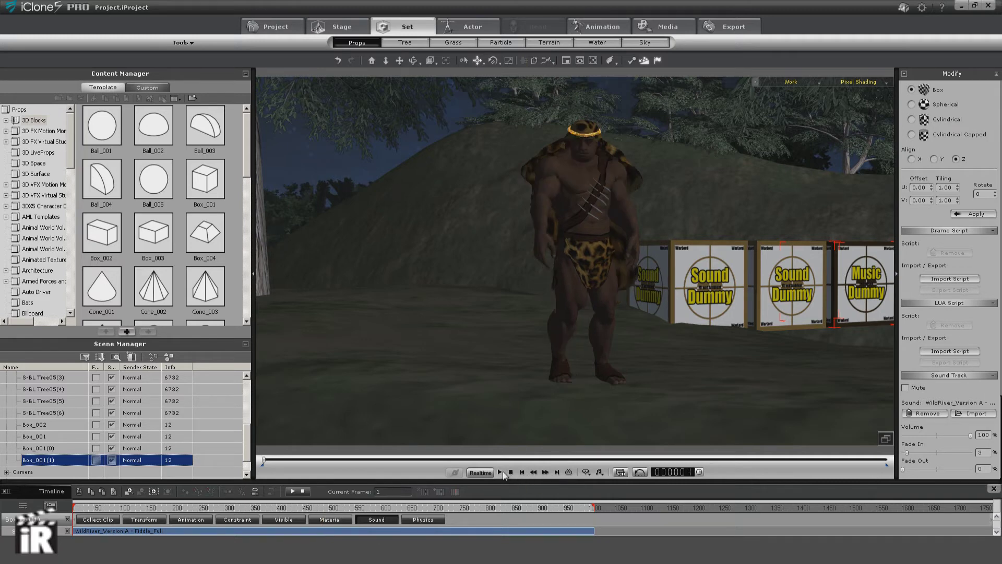
left_click(499, 473)
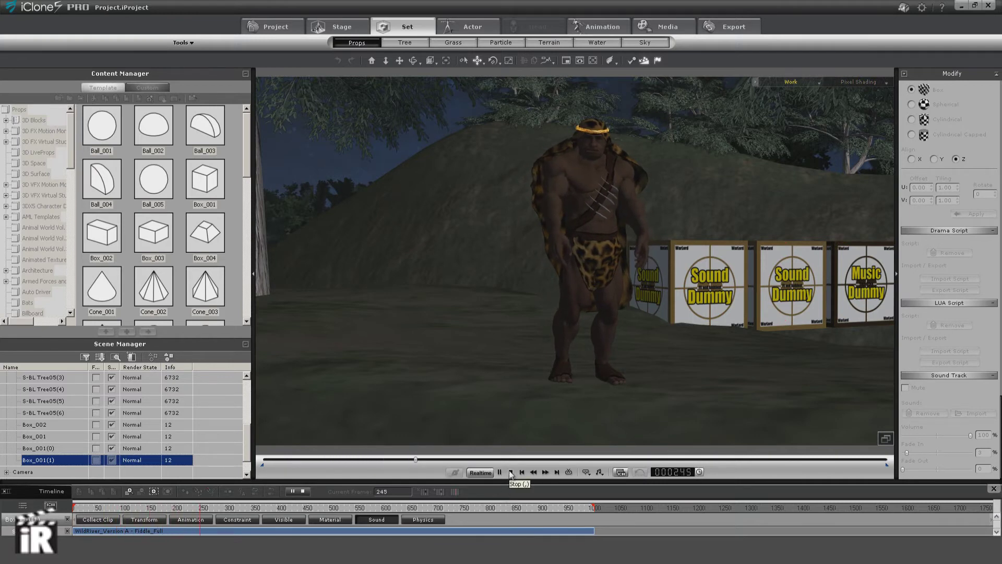
left_click(511, 473)
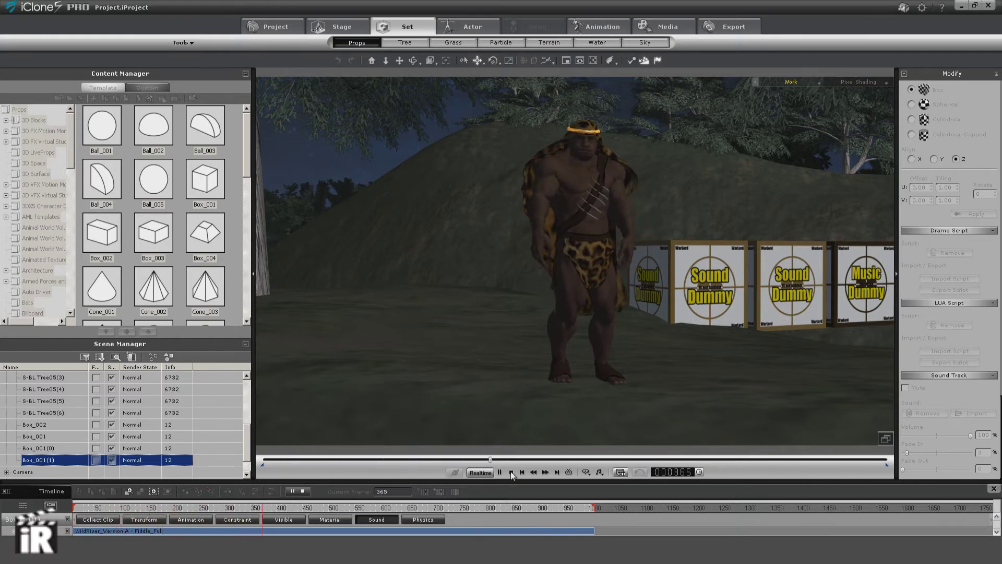
left_click(820, 83)
left_click(804, 104)
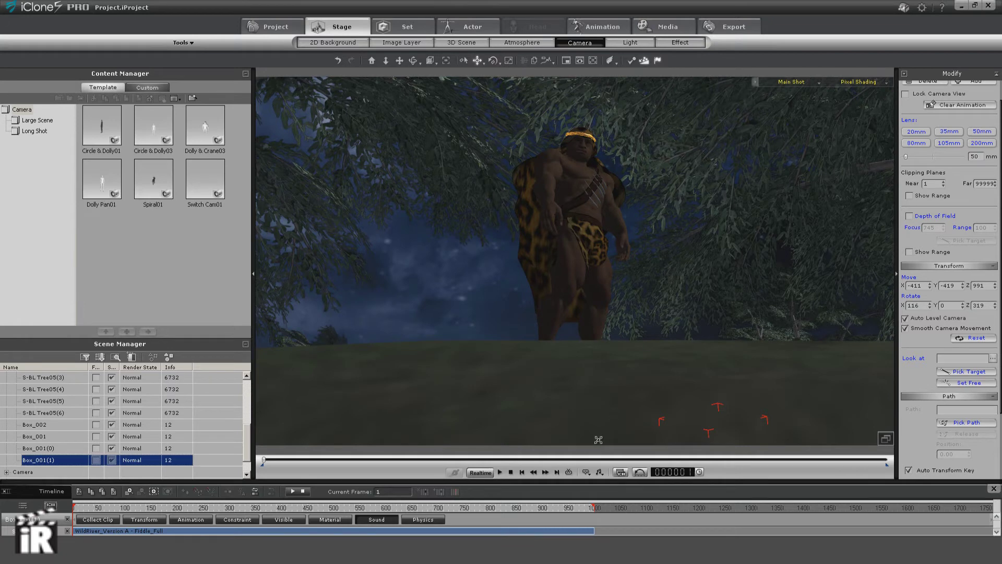
Play the Main Shot, shift the soundtrack clip to start near frame 46, and replay it.
left_click(499, 472)
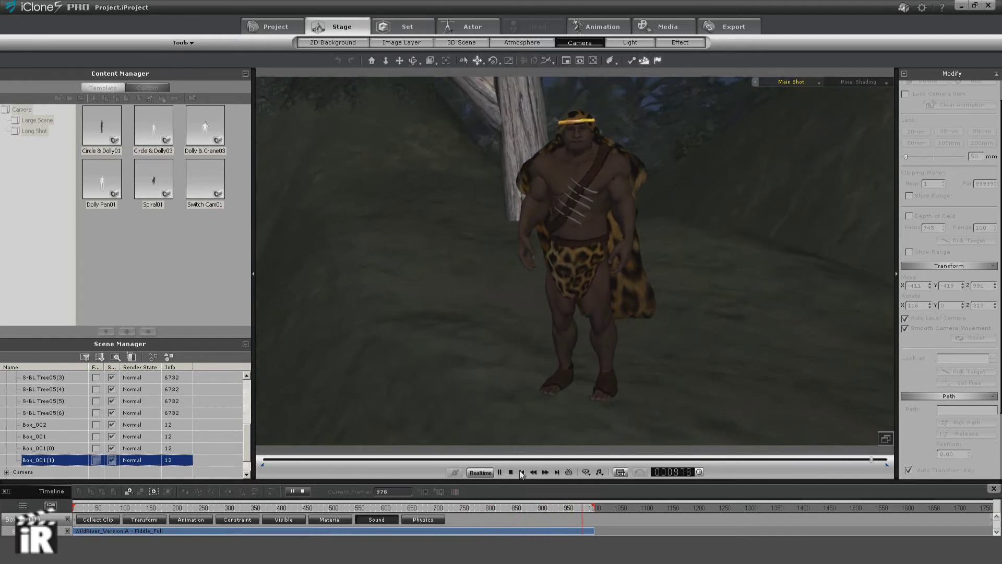
left_click(511, 473)
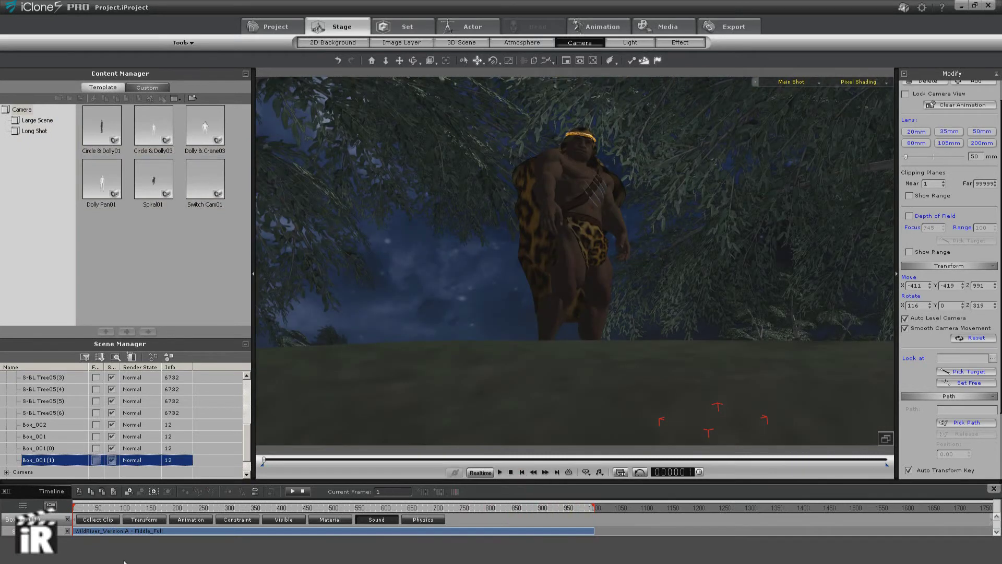
left_click_drag(90, 533, 116, 537)
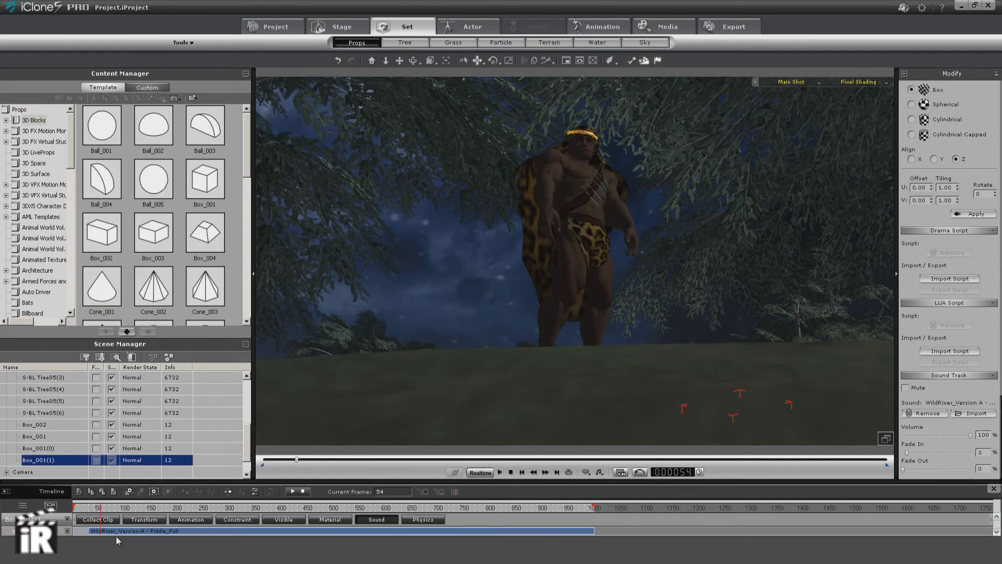
left_click(521, 472)
left_click(500, 472)
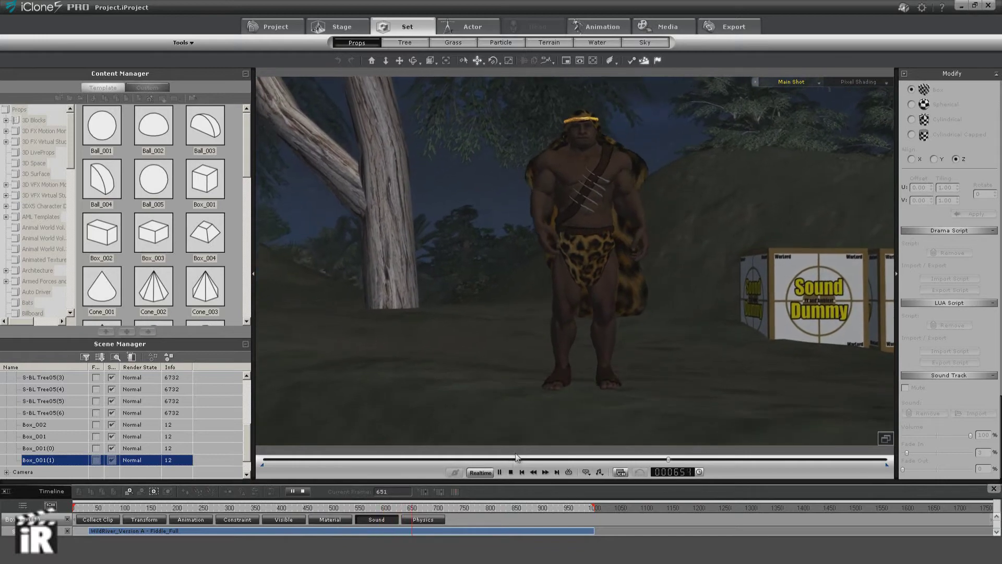
left_click(511, 471)
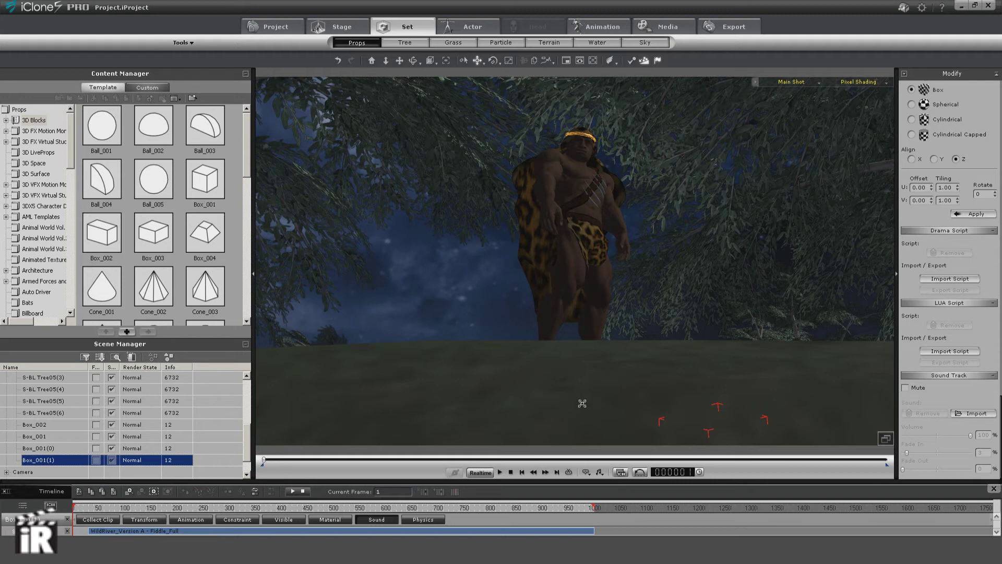
Rename the Box_001 sound dummy to 'meadow' and play the scene through to frame 1000.
left_click(31, 448)
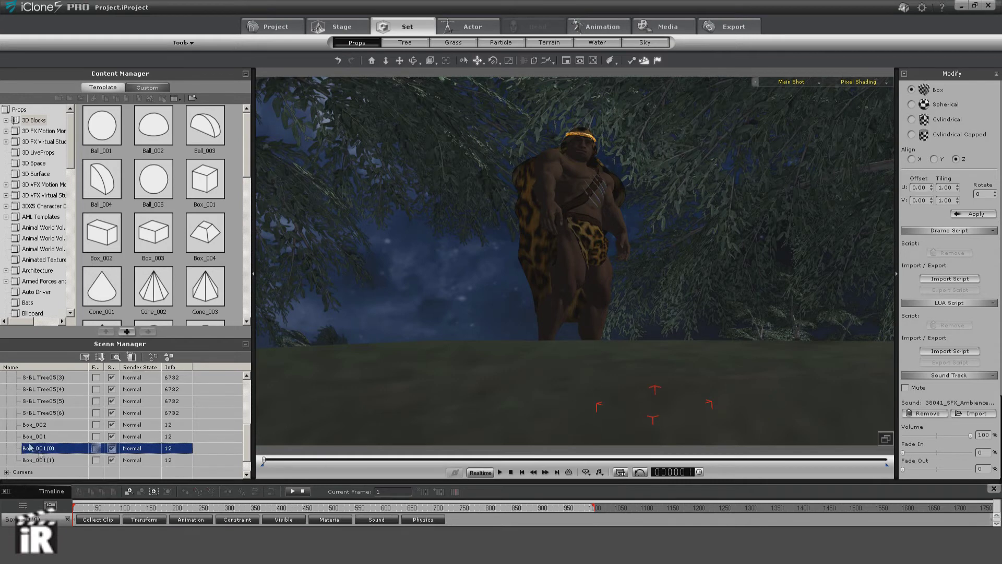
left_click(33, 436)
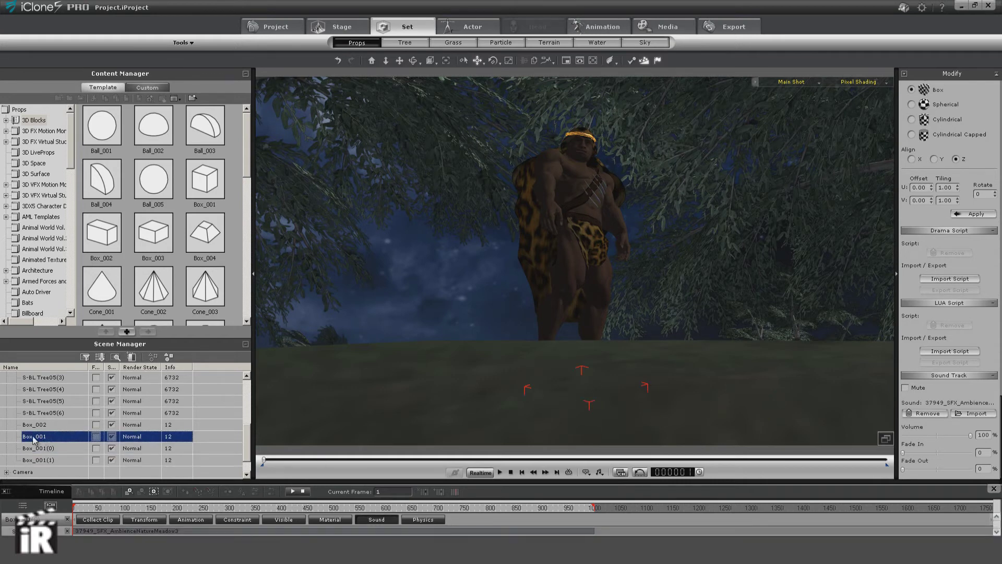
left_click(33, 439)
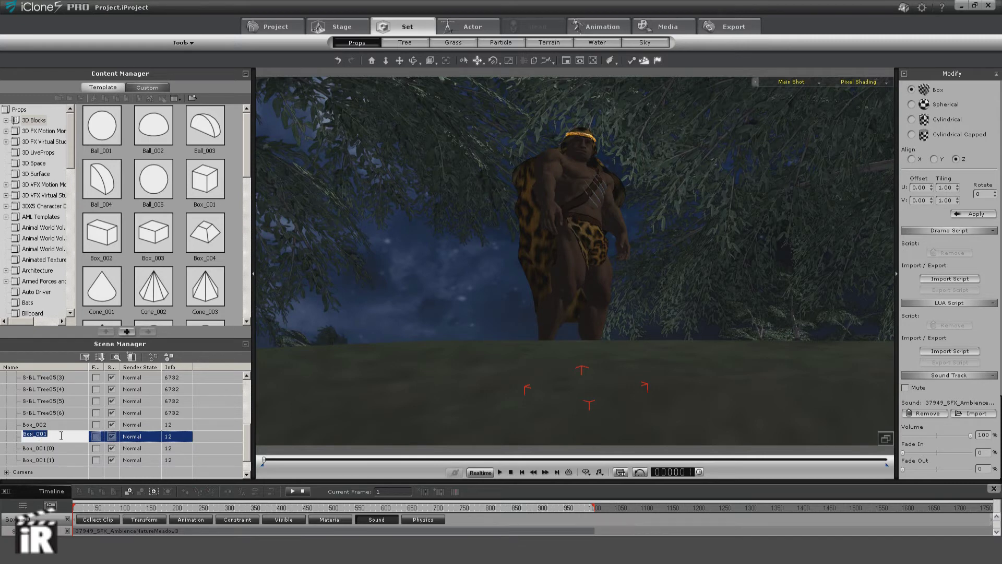
type("meado")
left_click(46, 436)
left_click(47, 434)
left_click(59, 446)
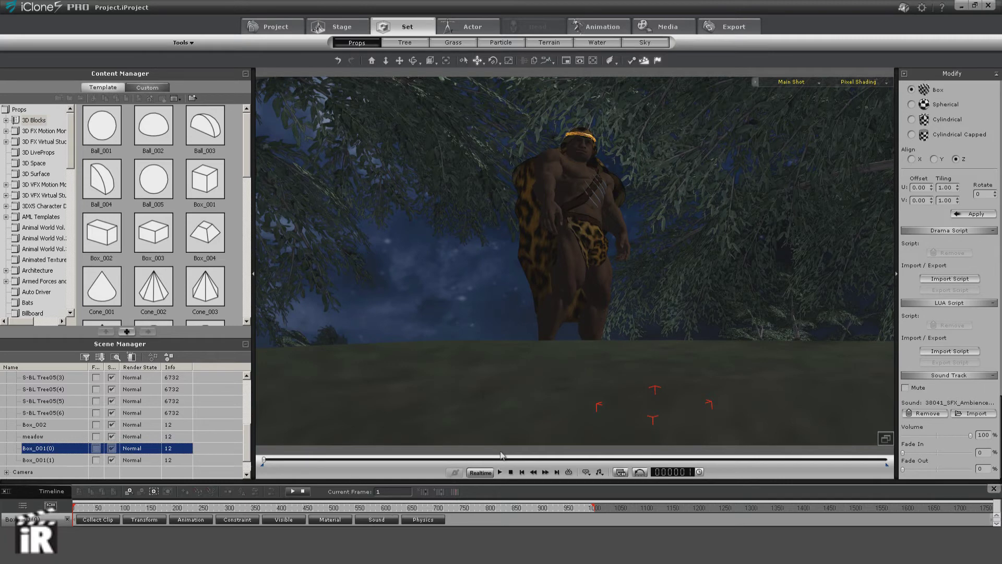
left_click(500, 472)
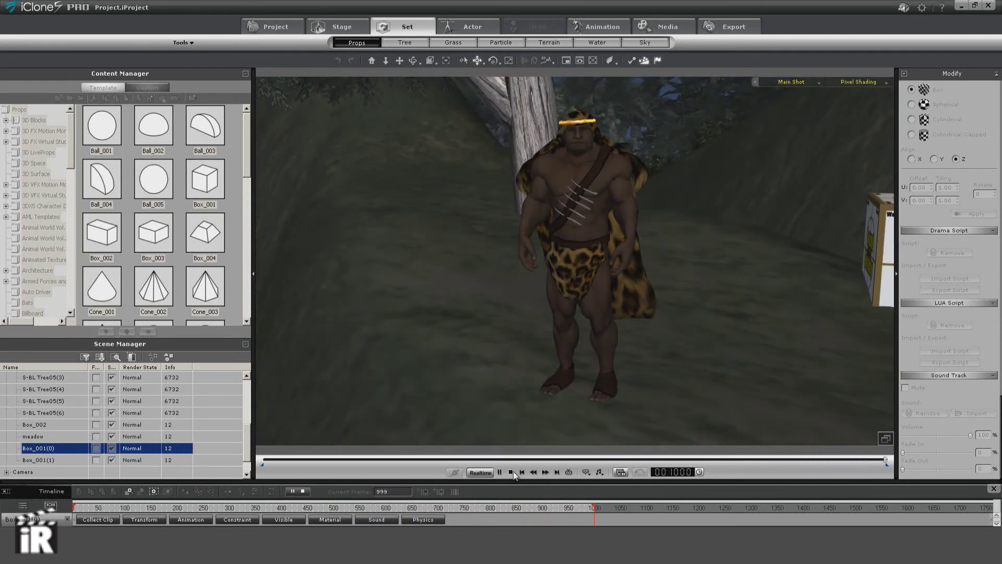
Select the caveman, replay the scene from frame 1, and collapse the Content Manager panel.
left_click(272, 26)
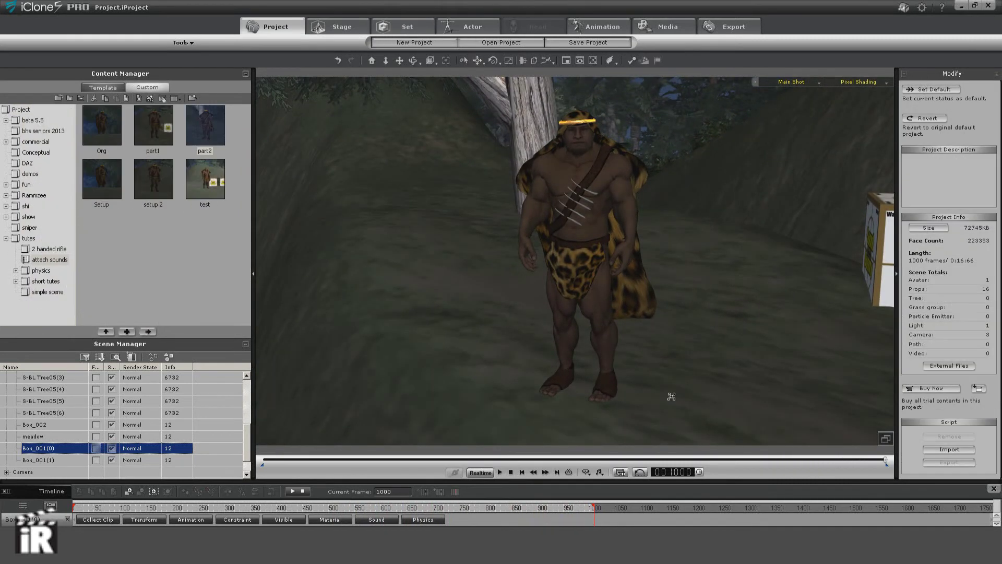
left_click(589, 184)
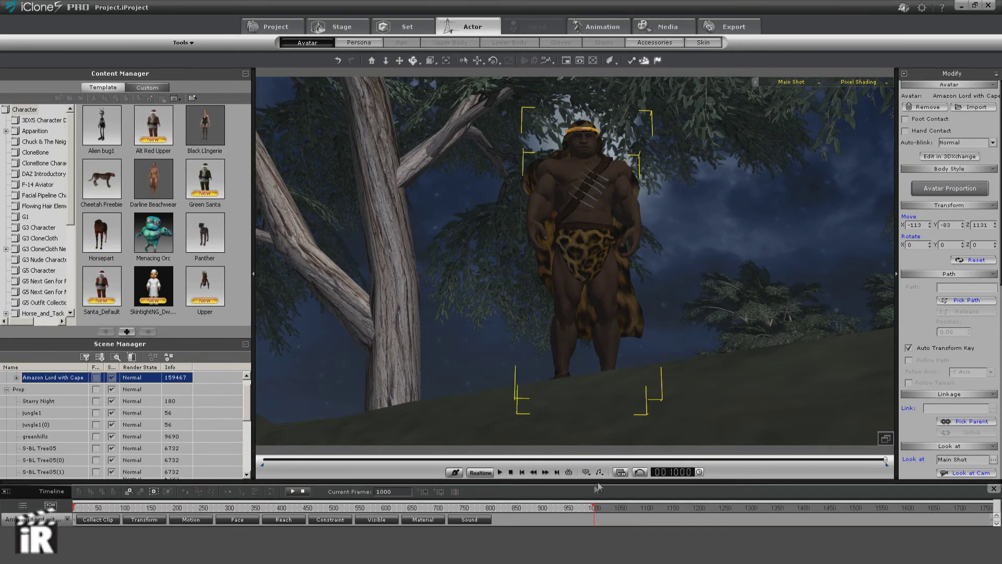
left_click(522, 472)
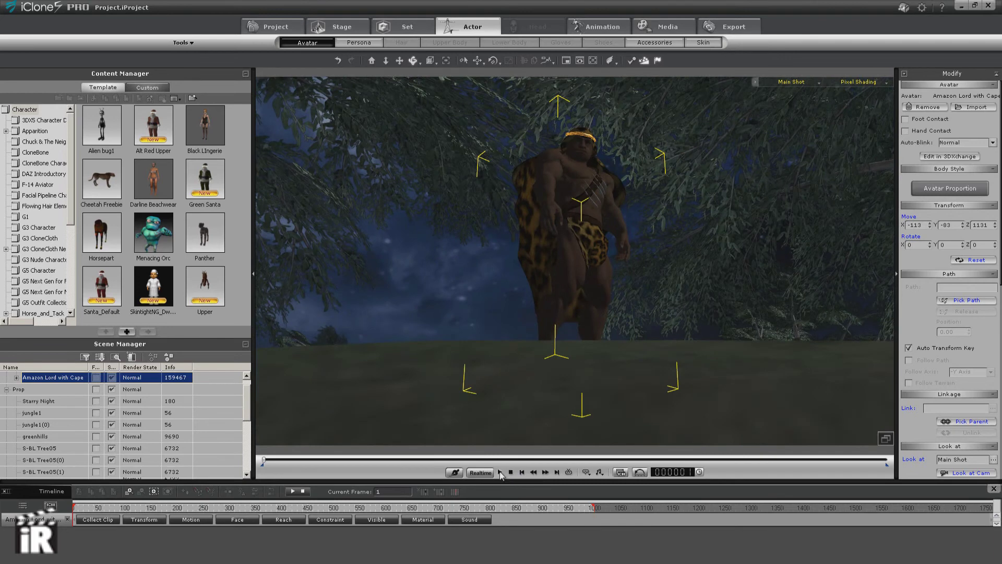
left_click(499, 473)
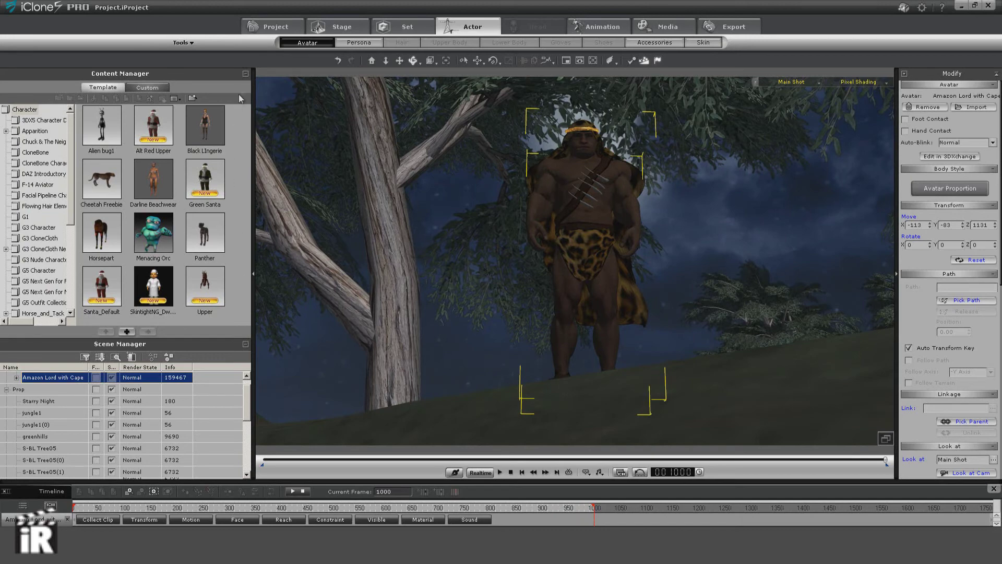
left_click(246, 74)
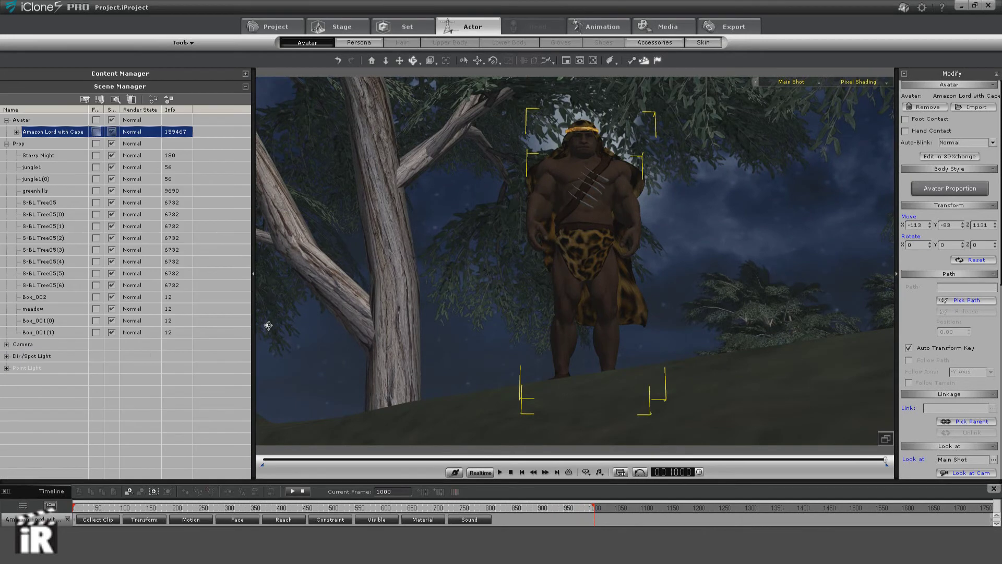
Select the Main Shot camera, inspect its transform key at frame 793, and replay from frame 1.
left_click(7, 344)
left_click(43, 357)
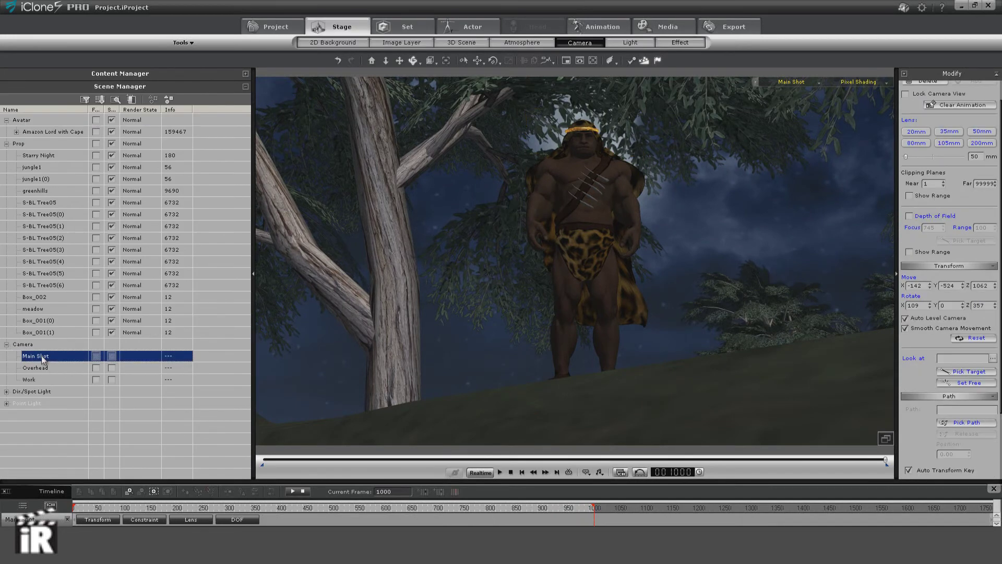
left_click(108, 521)
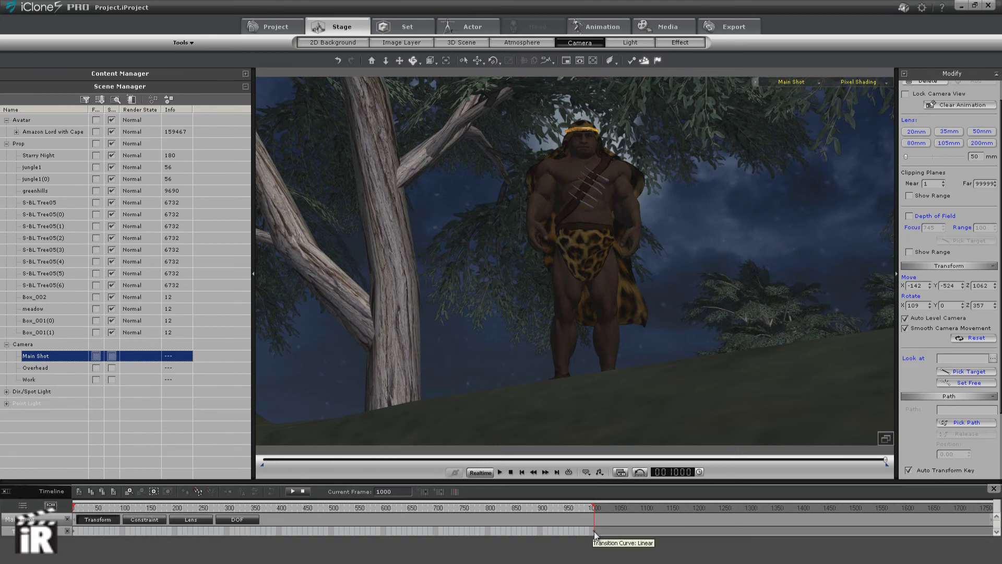
left_click(486, 544)
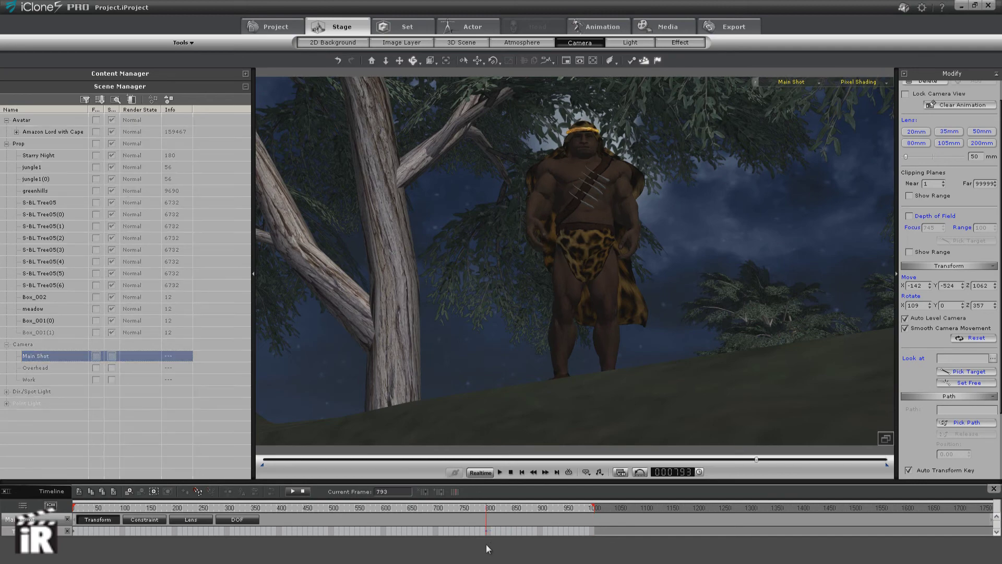
left_click(523, 471)
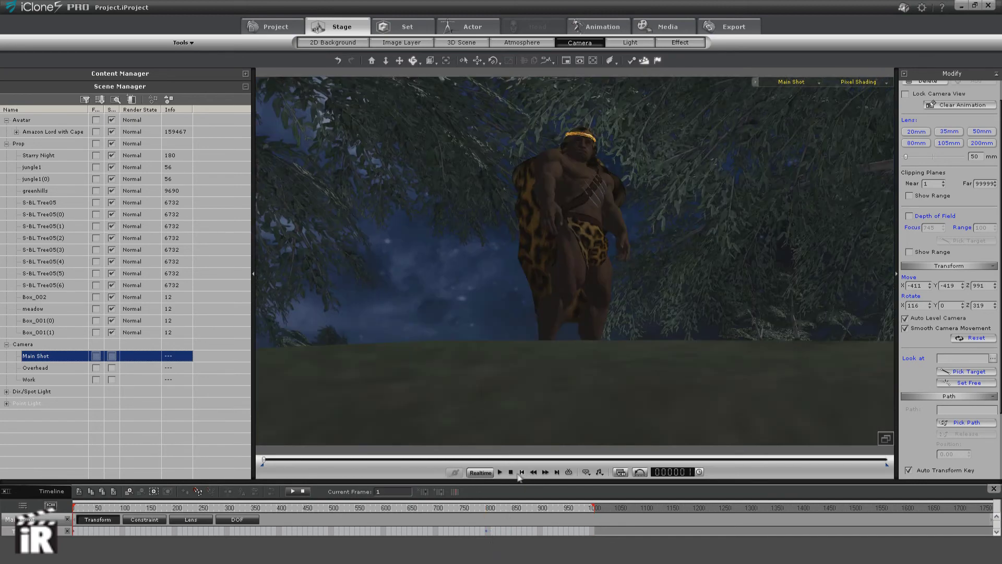
left_click(498, 471)
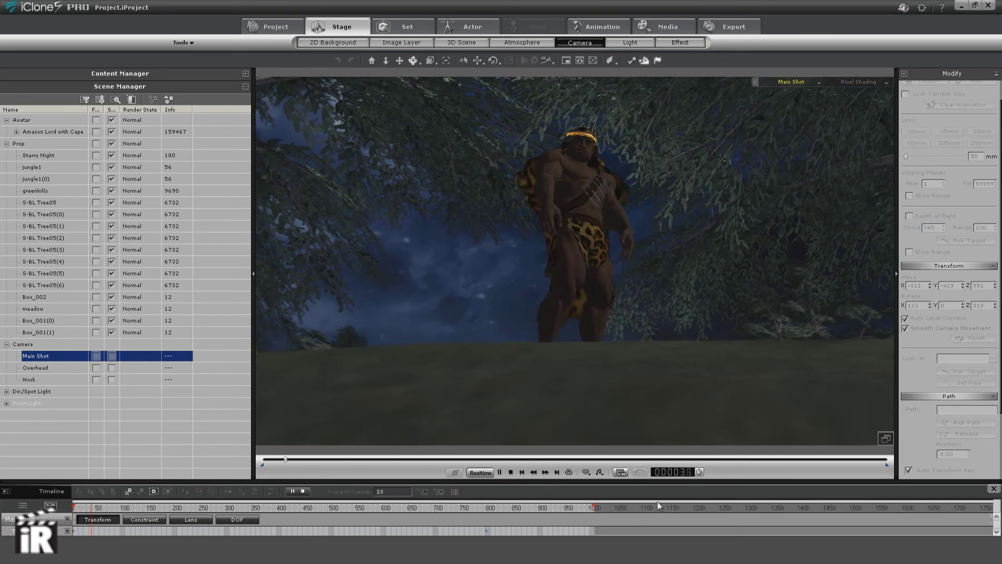